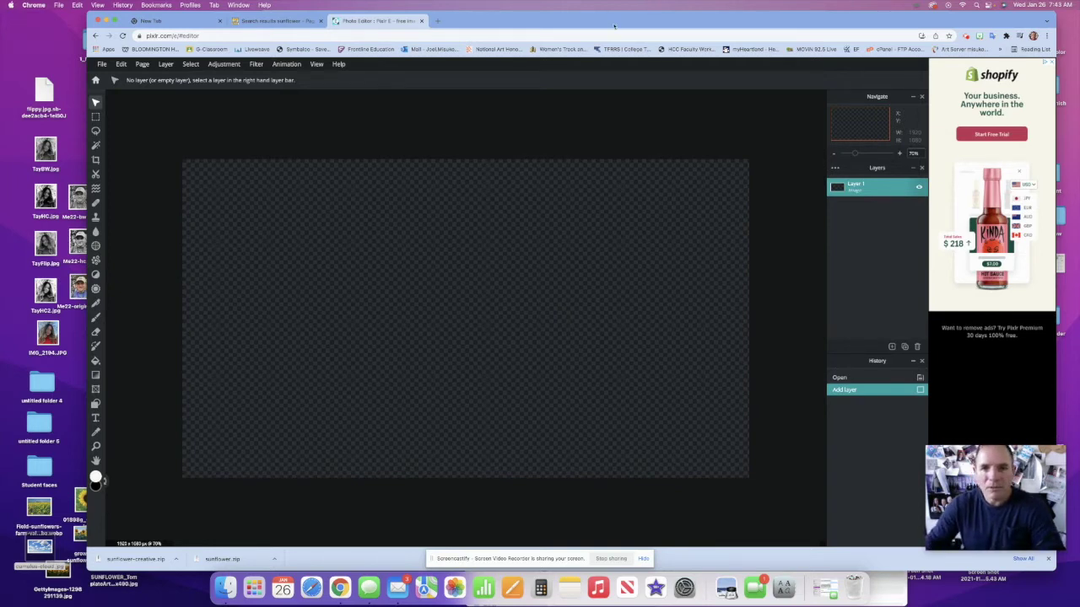
Add the desktop file growing-sunflowers.jpg to the current document as a new layer
left_click_drag(615, 22, 661, 21)
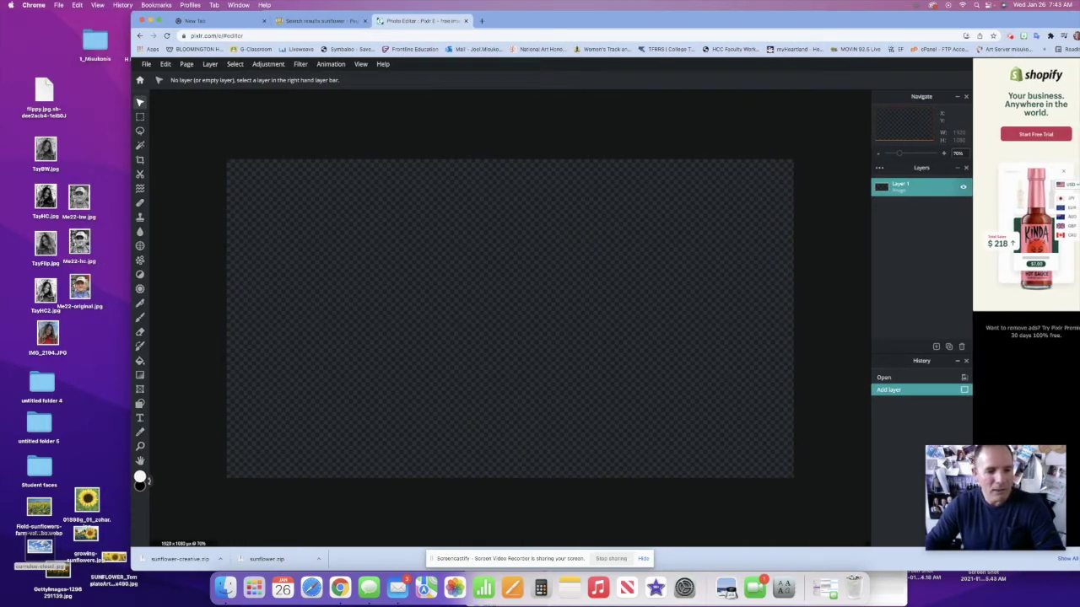
left_click_drag(39, 546, 485, 301)
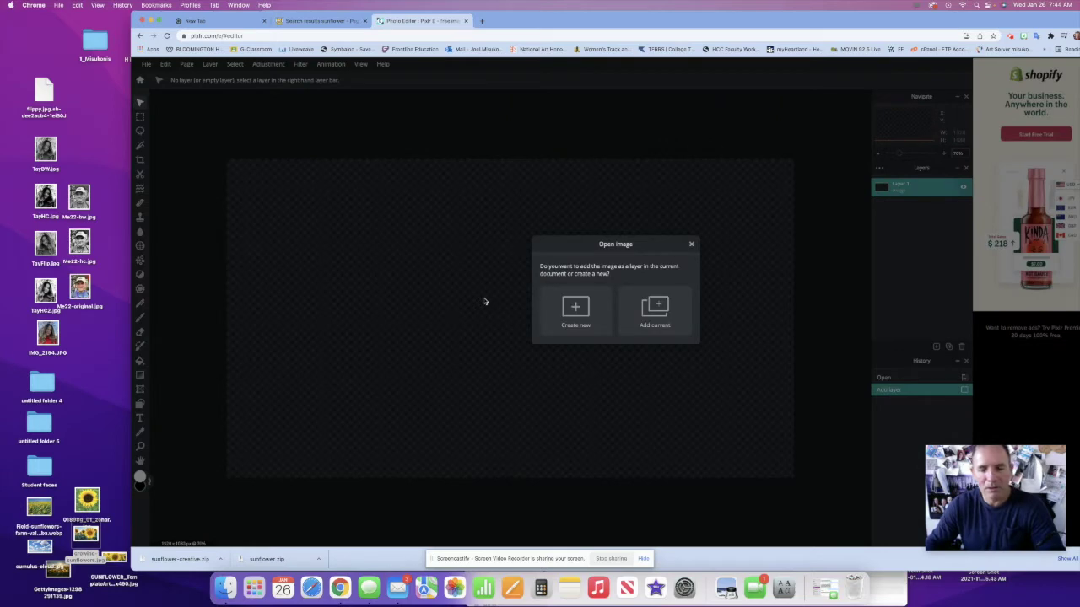
left_click(655, 310)
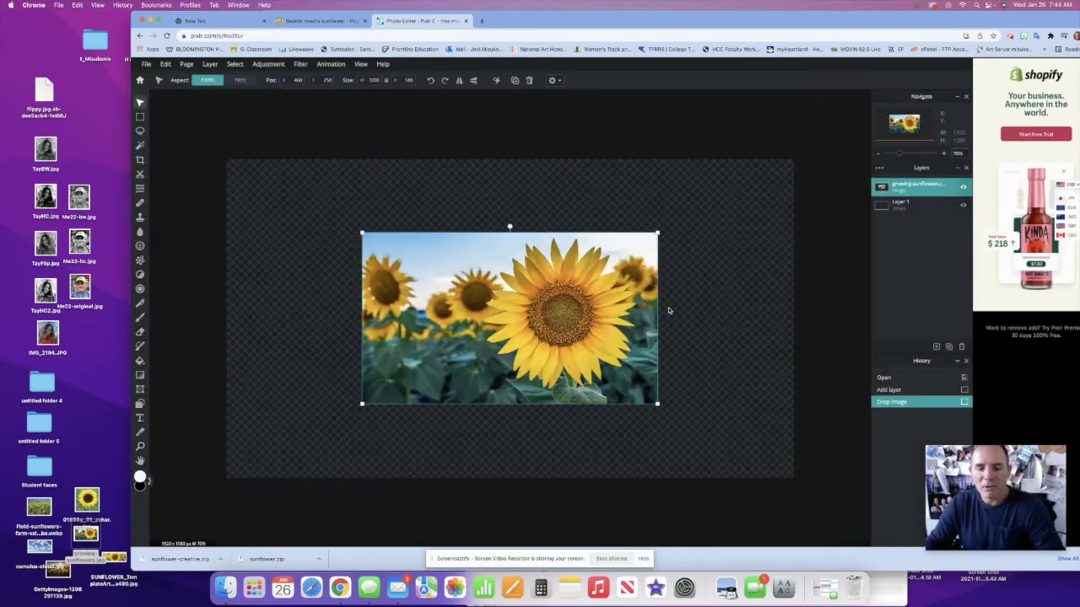
Move and enlarge the growing-sunflowers layer to about 1950 px wide so it covers the whole canvas
left_click_drag(610, 321, 475, 249)
left_click_drag(522, 334, 798, 493)
left_click_drag(726, 426, 730, 425)
left_click_drag(229, 493, 225, 494)
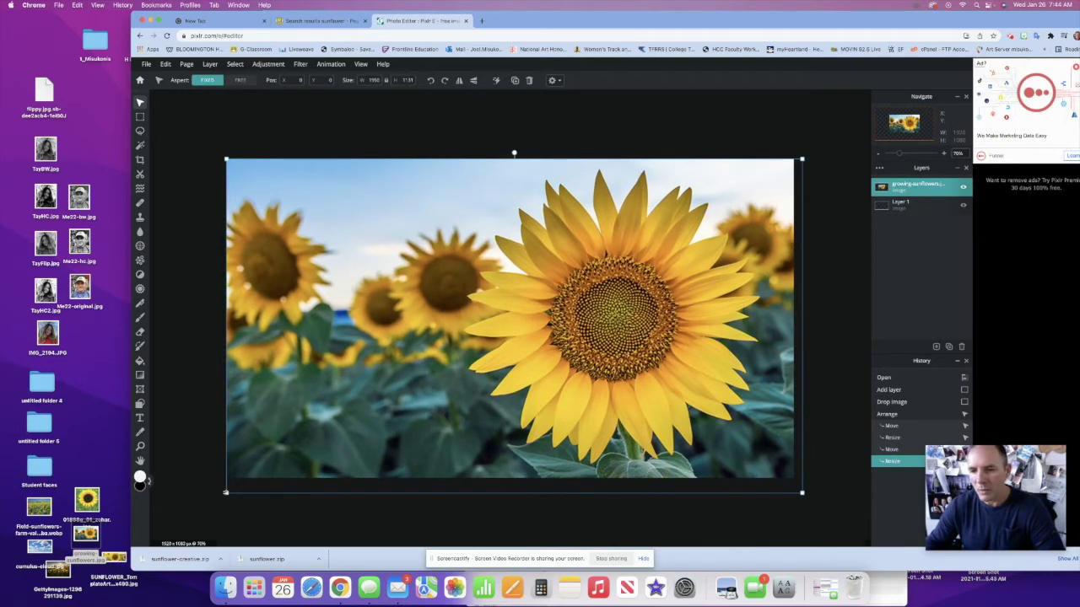
Add the image 01898g_01_zohar.jpg from the Desktop folder as a new layer
left_click(936, 346)
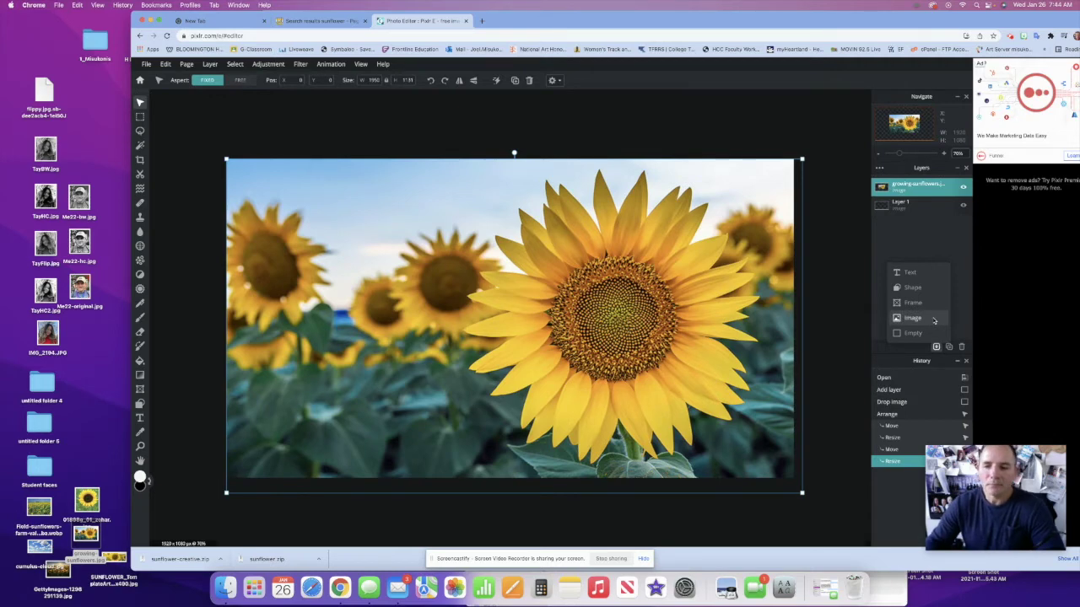
left_click(913, 318)
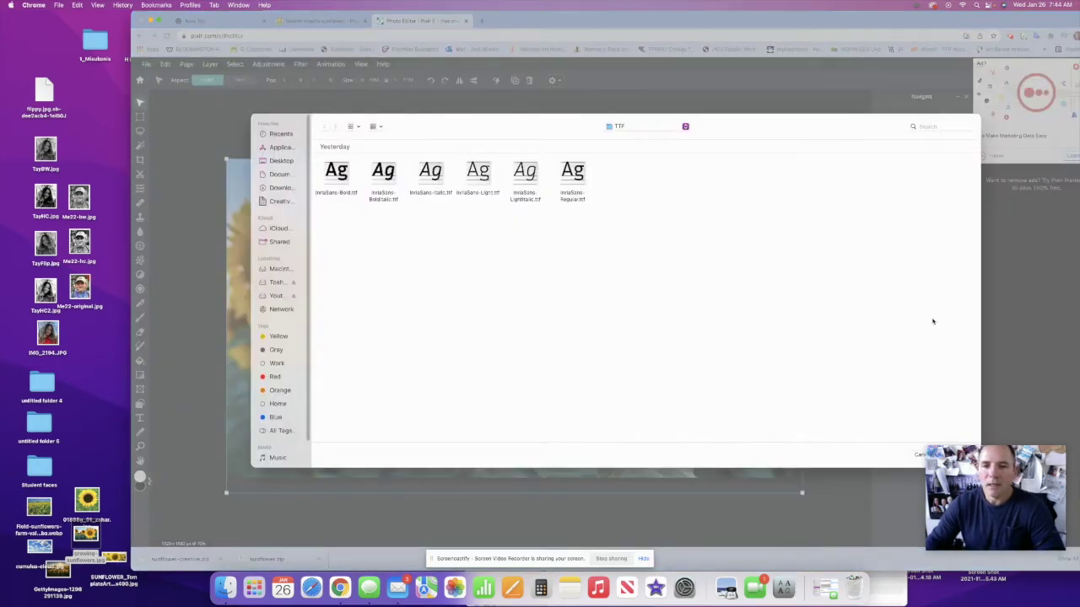
left_click(282, 161)
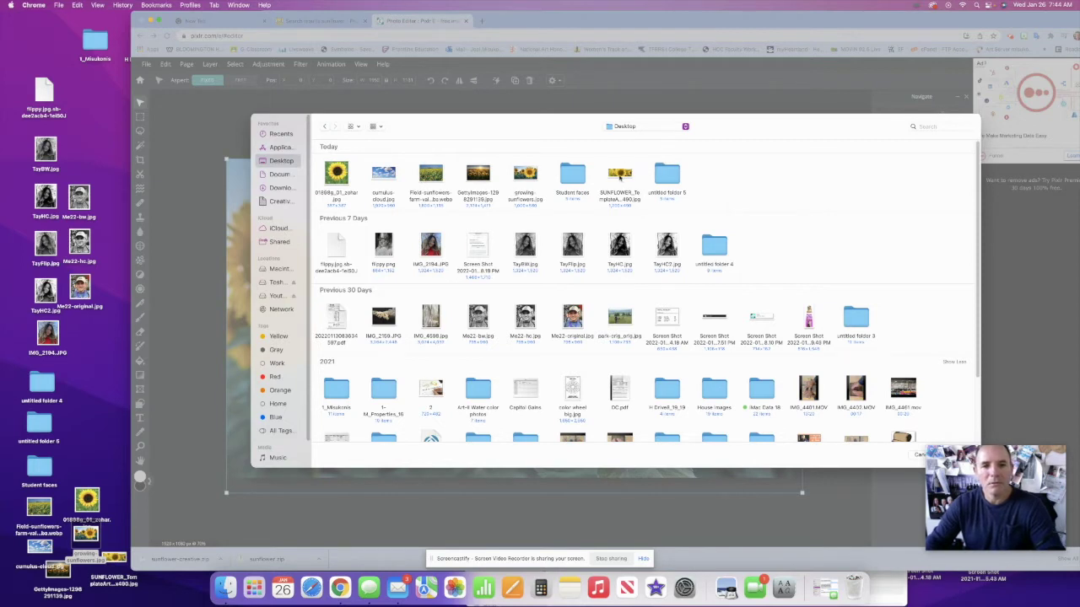
left_click(336, 172)
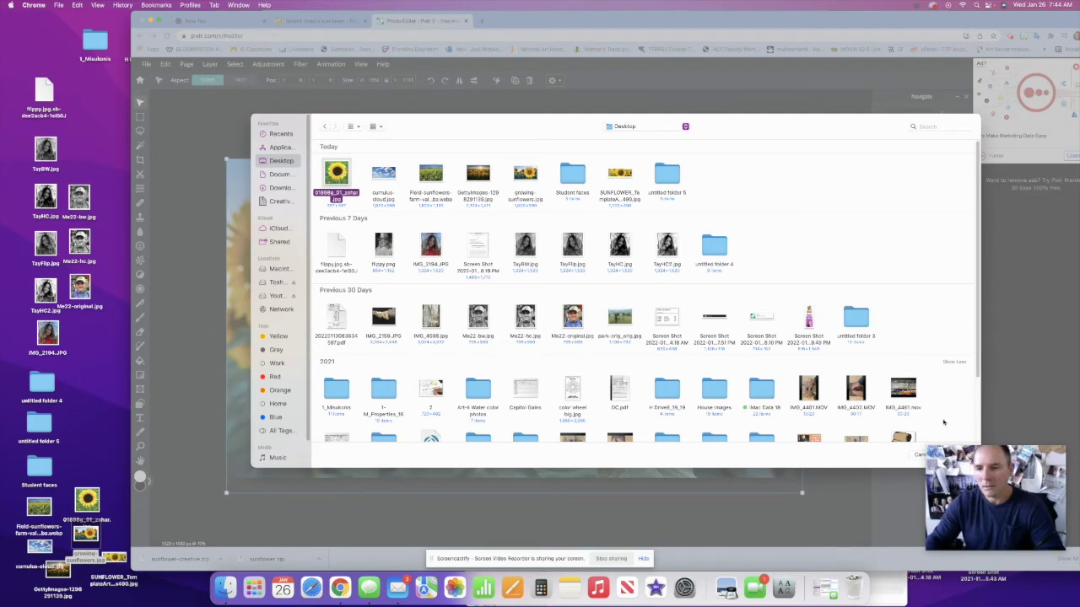
left_click(951, 455)
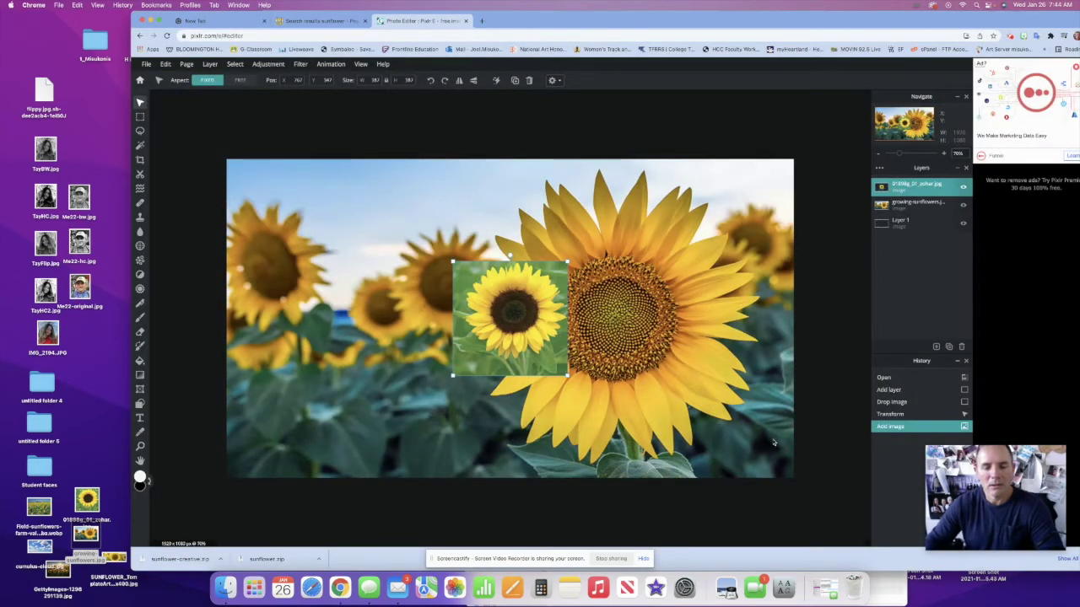
Enlarge the 01898g_01_zohar.jpg image to about 1210 px square and position it partly beyond the canvas's upper-left corner
left_click_drag(525, 303, 288, 204)
left_click_drag(331, 274, 516, 458)
left_click_drag(429, 382, 408, 412)
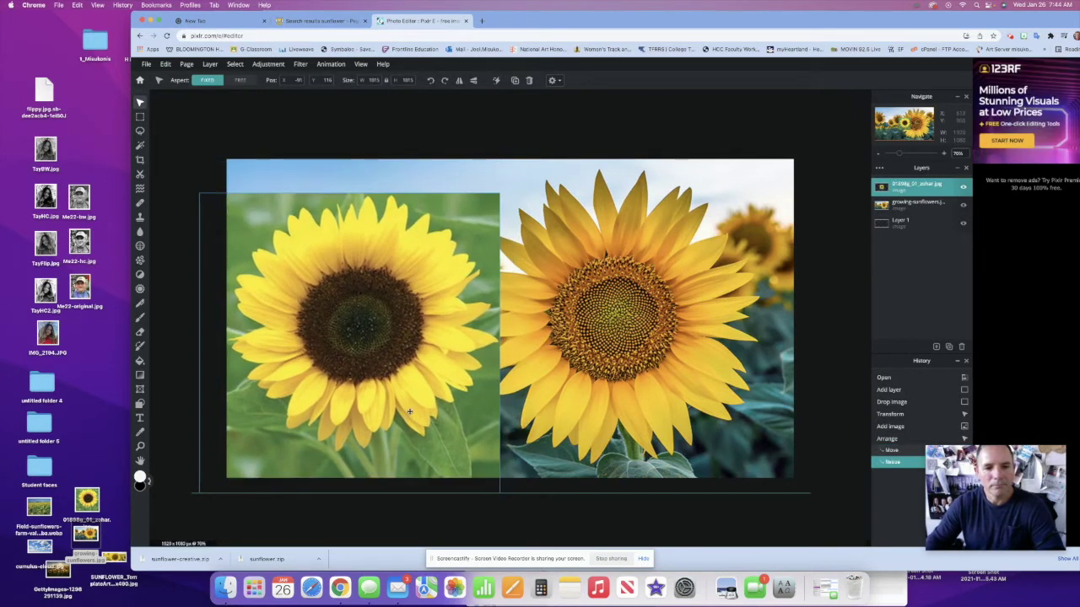
left_click_drag(198, 193, 149, 145)
left_click_drag(312, 279, 279, 228)
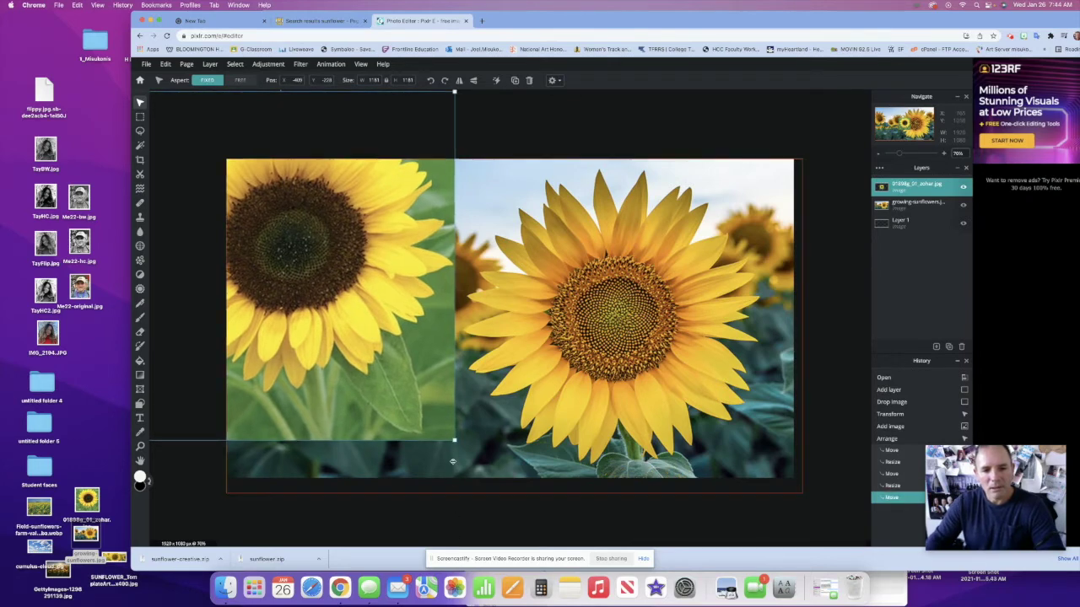
left_click_drag(454, 440, 462, 451)
left_click_drag(388, 293, 391, 294)
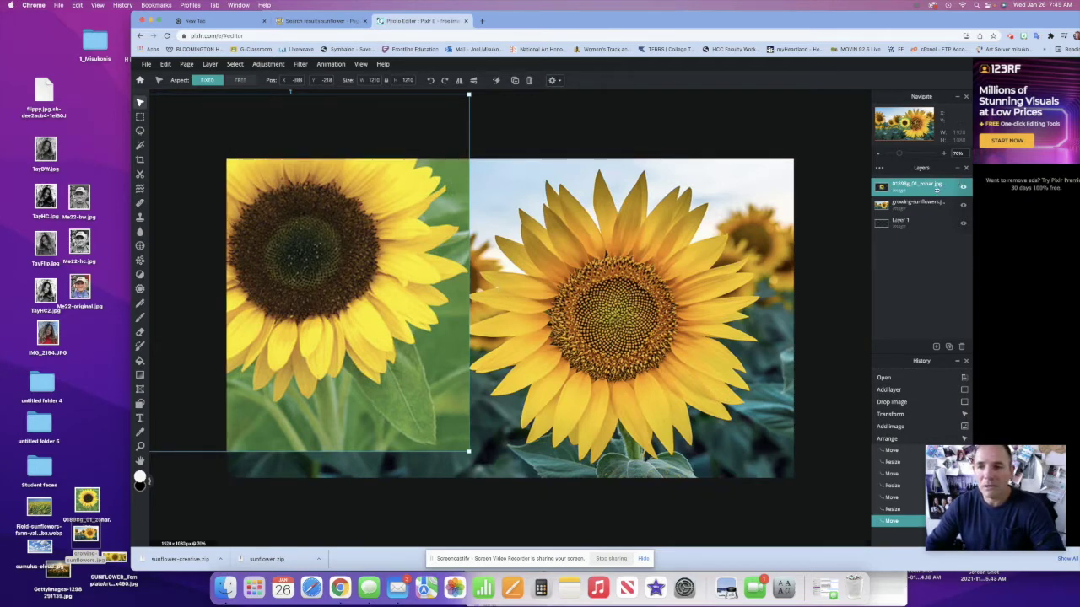
Lower the opacity of the 01898g_01_zohar.jpg layer to 56
left_click(879, 169)
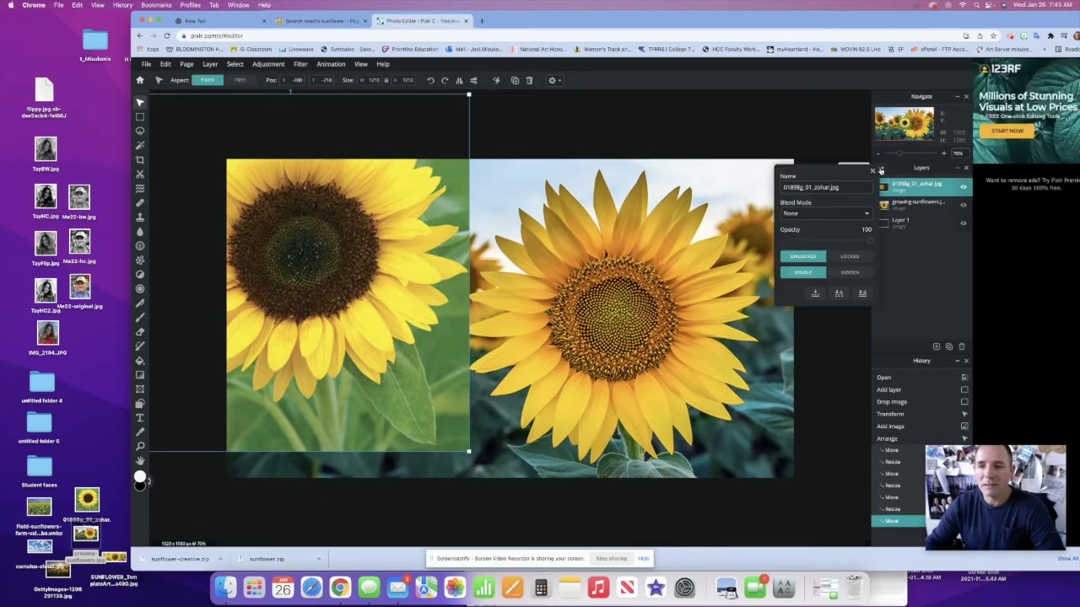
left_click_drag(869, 241, 833, 245)
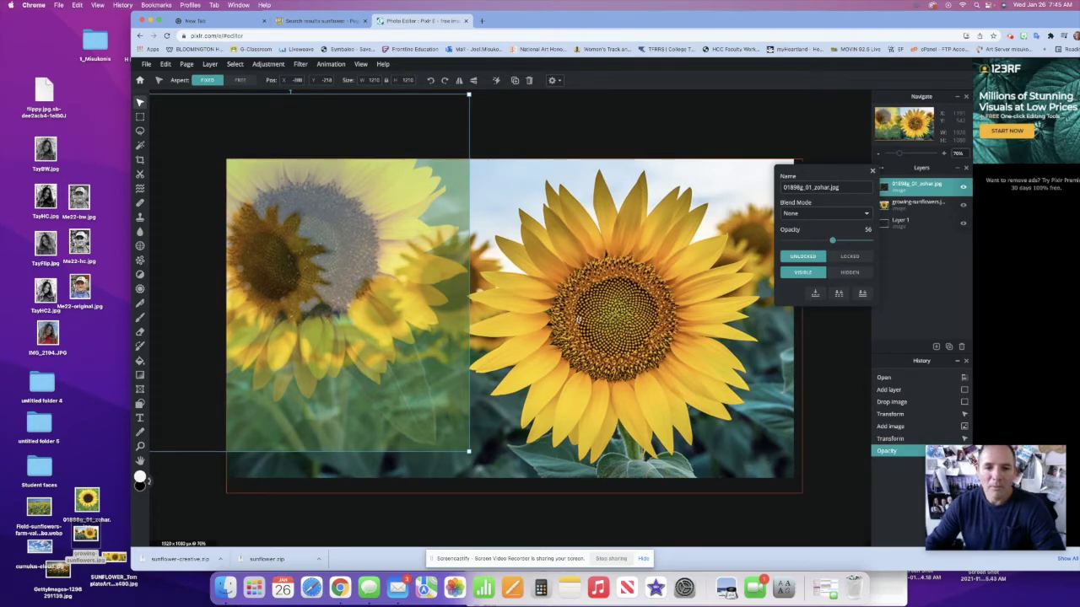
left_click(577, 320)
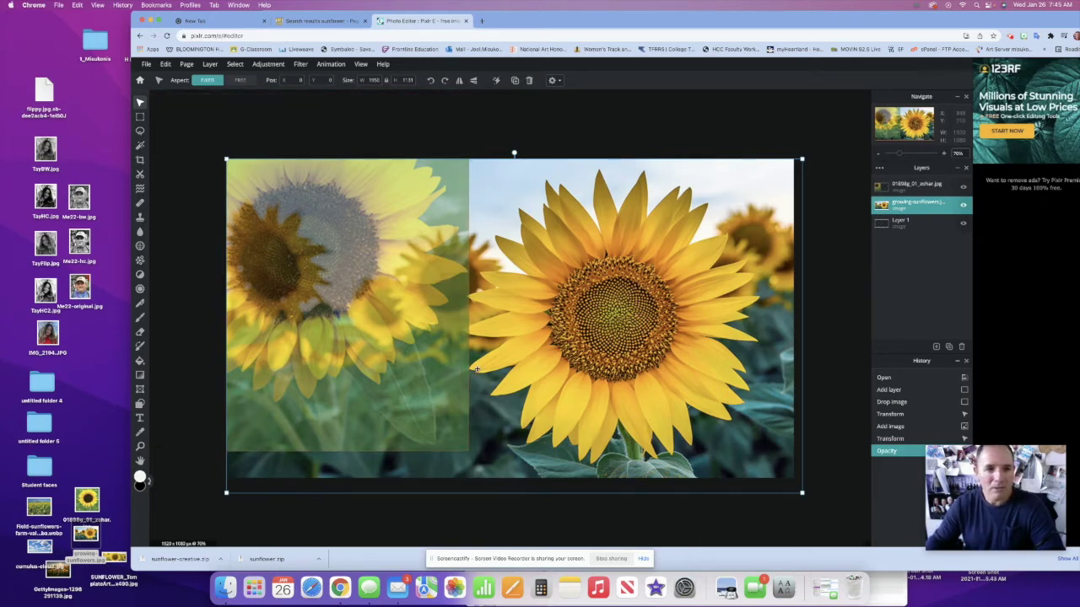
Set the Eraser brush to 1000 px size and 84% softness, and undo a trial stroke on the growing-sunflowers layer
left_click(140, 333)
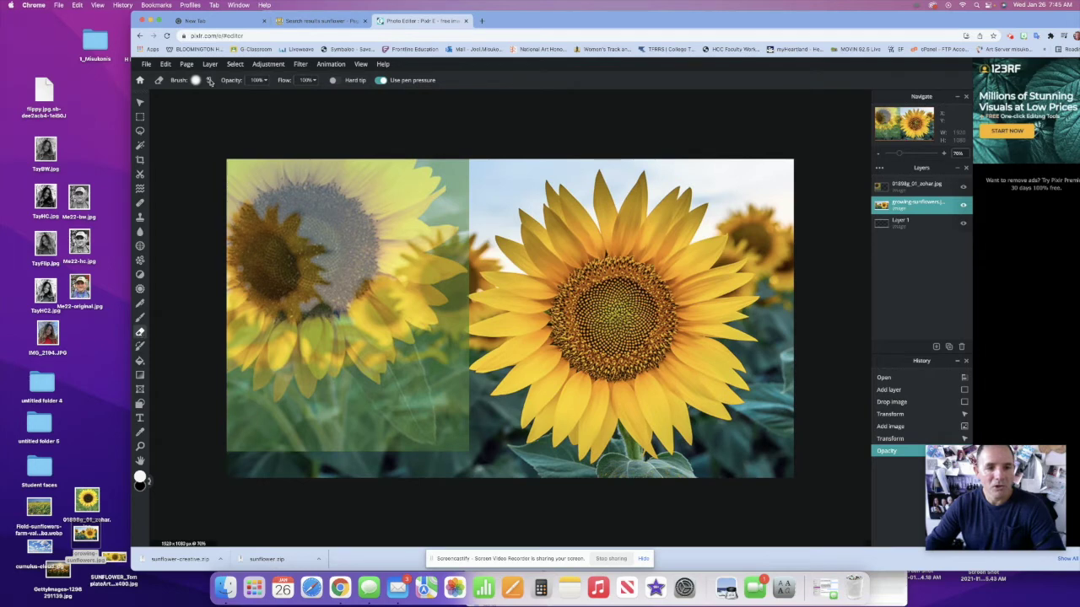
left_click(208, 81)
left_click_drag(212, 111, 275, 111)
left_click_drag(215, 134, 262, 134)
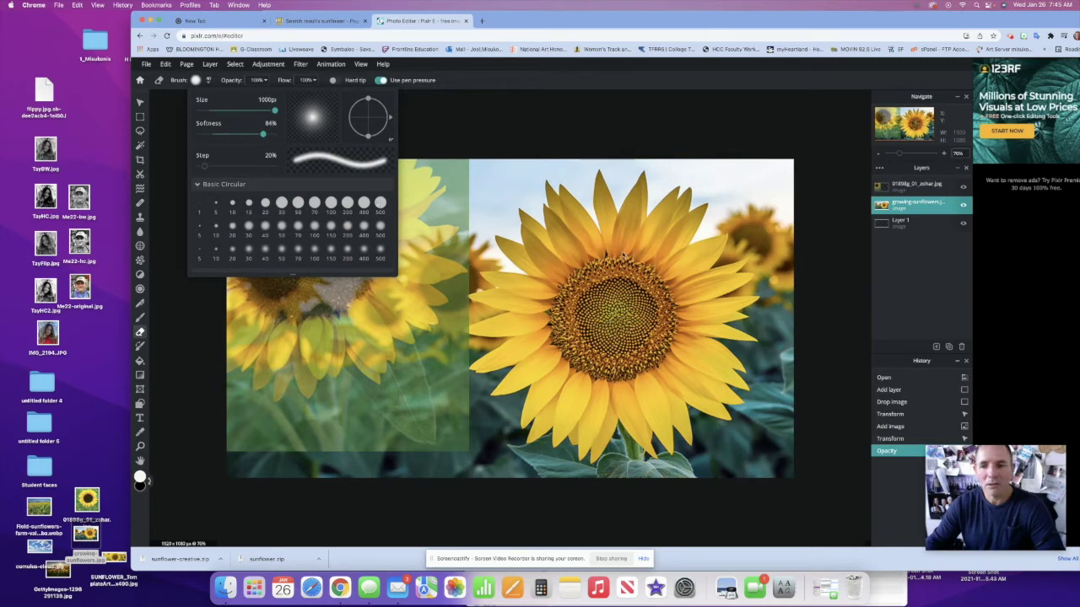
left_click_drag(590, 181, 498, 187)
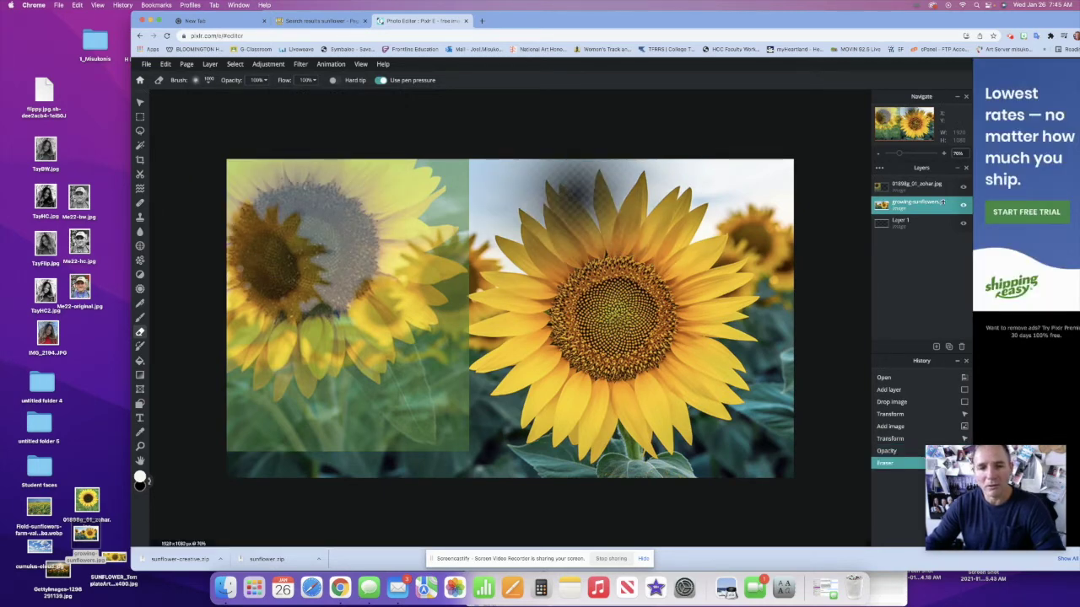
key("super+z")
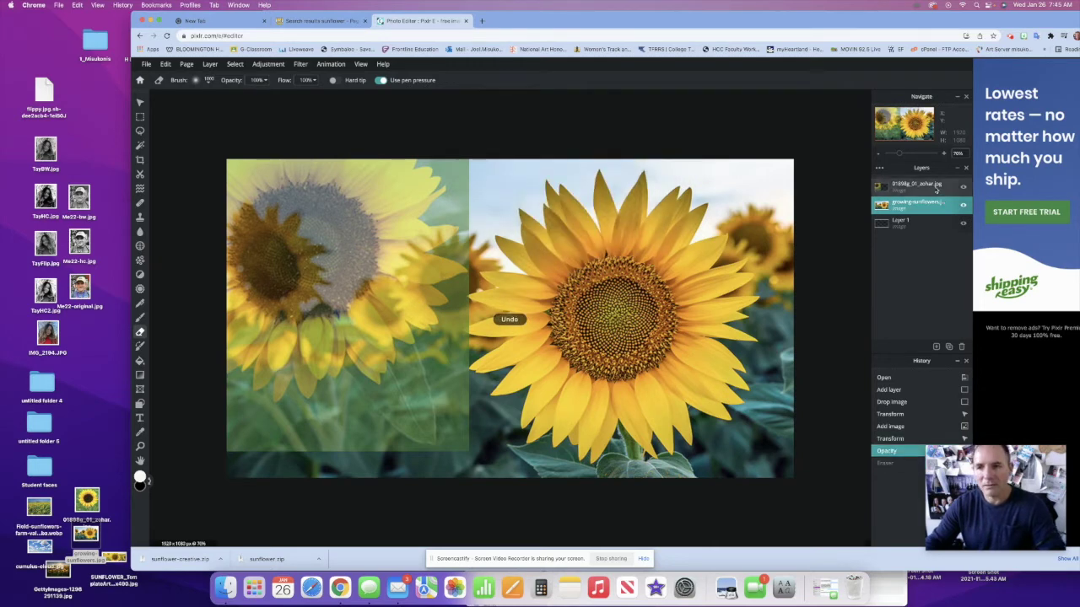
Erase the hard right edge of the 01898g_01_zohar.jpg layer down to its lower-right corner with the soft brush
left_click(935, 189)
mouse_move(485, 169)
left_mouse_down()
mouse_move(447, 240)
mouse_move(456, 316)
left_mouse_up()
left_click(492, 339)
left_click(493, 379)
left_click(497, 429)
left_click(492, 448)
left_click(469, 468)
Erase the bottom edge of the 01898g_01_zohar.jpg layer so its green background blends into the leaves below
scroll(466, 471, "down", 1)
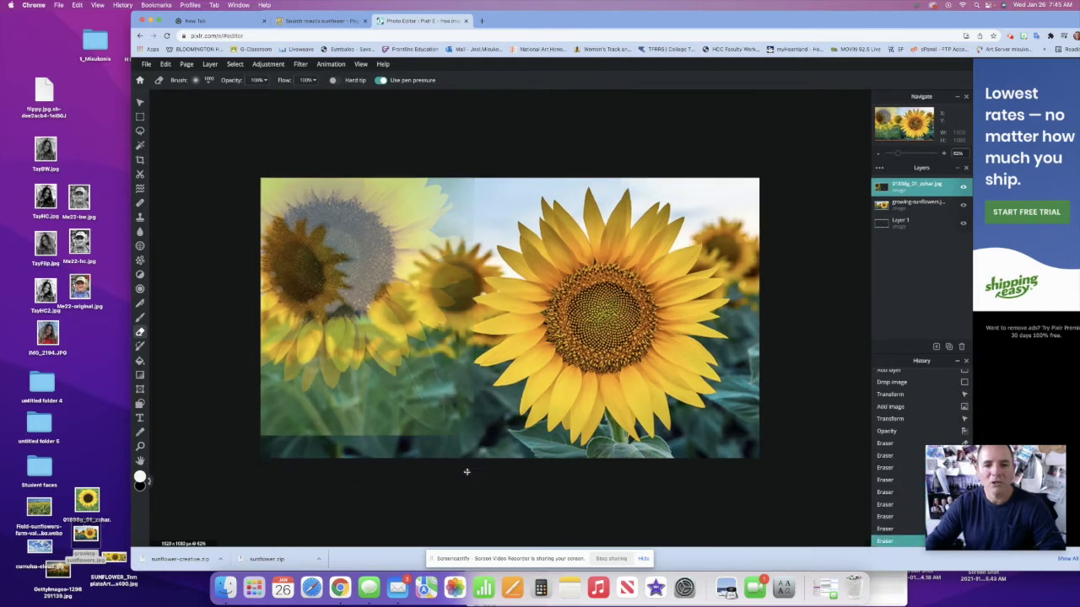
left_click(422, 426)
left_click(406, 426)
left_click(363, 425)
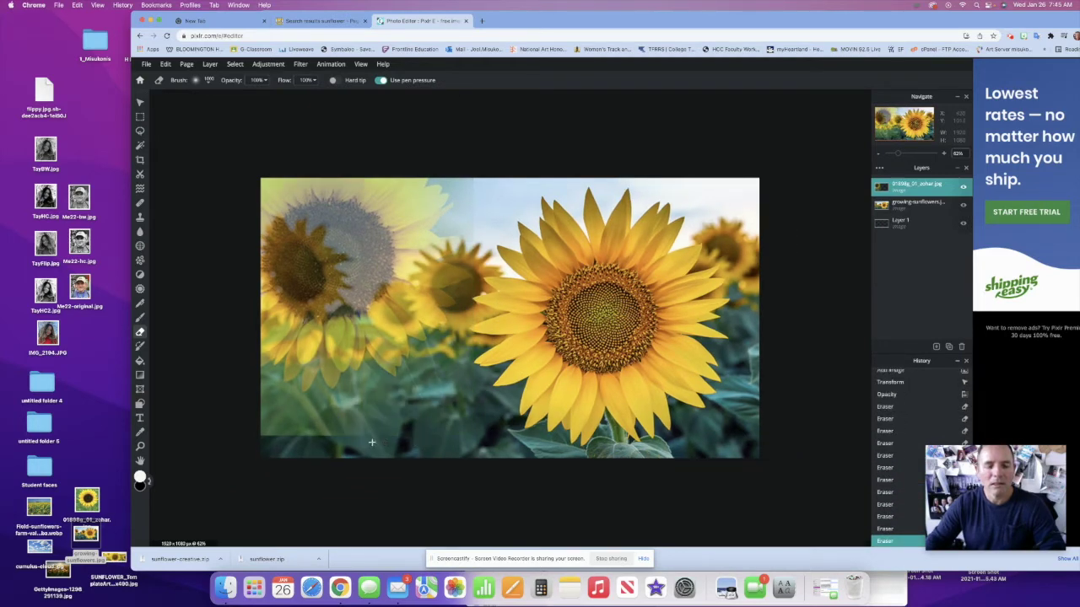
left_click(346, 426)
left_click(320, 422)
left_click(312, 410)
left_click(272, 431)
left_click(274, 426)
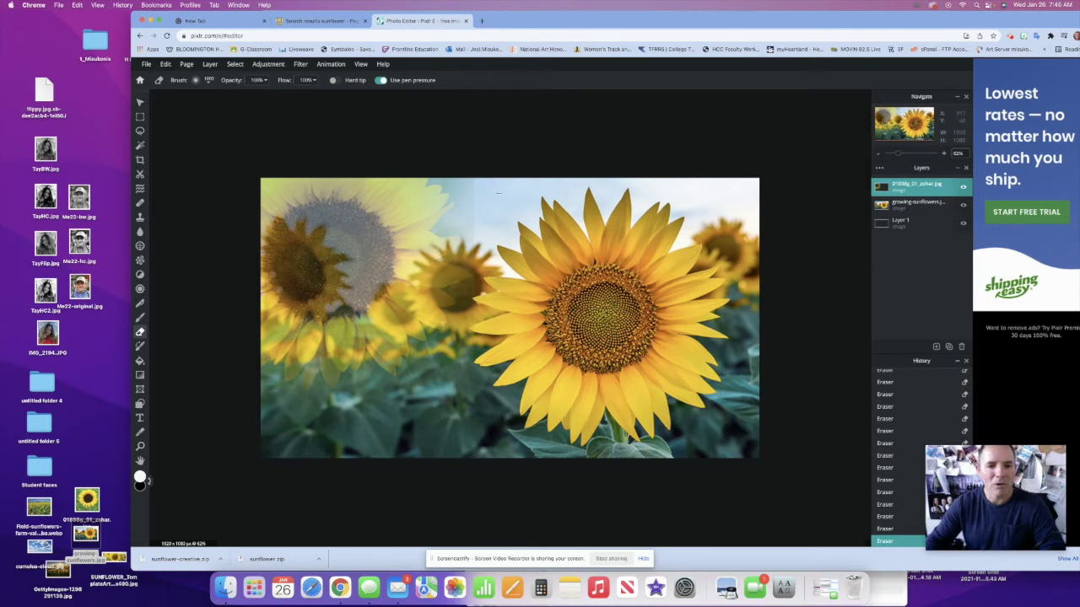
Reduce the Eraser brush size to 370 px
left_click(210, 82)
left_click(243, 112)
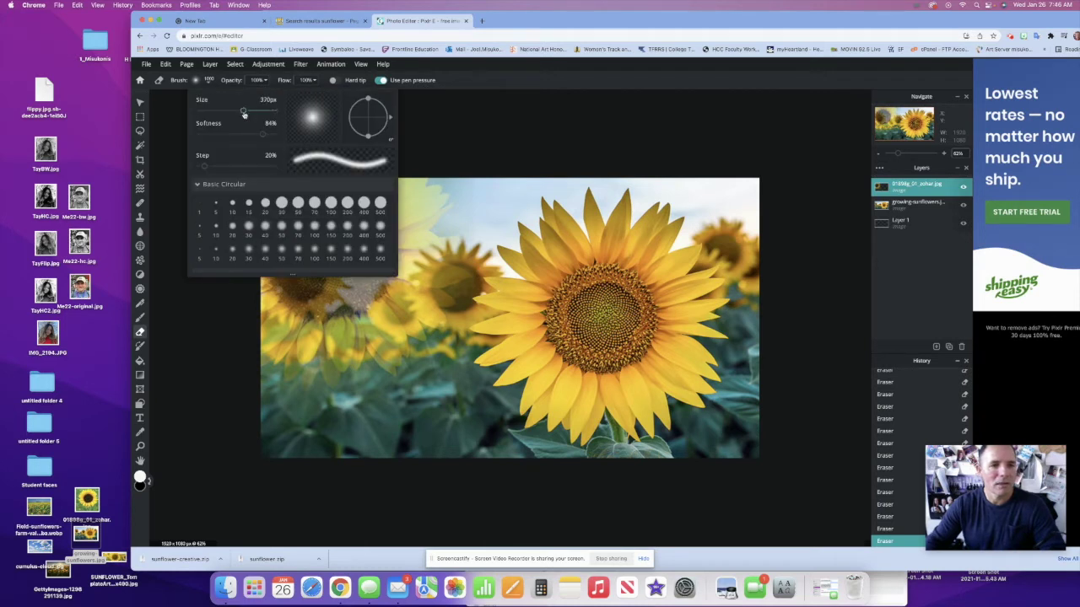
left_click(481, 206)
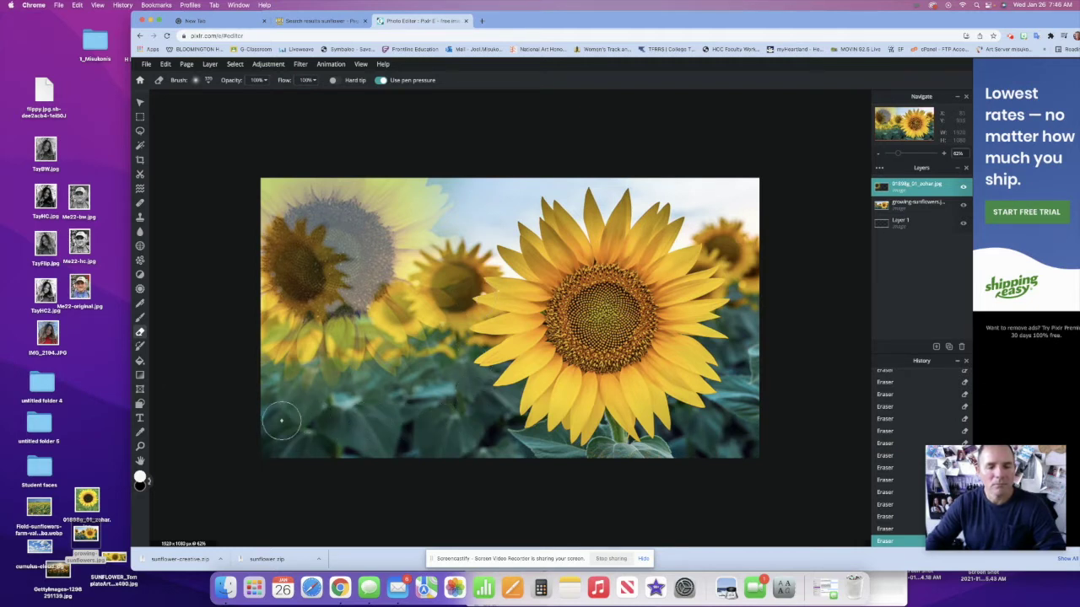
scroll(258, 415, "down", 1)
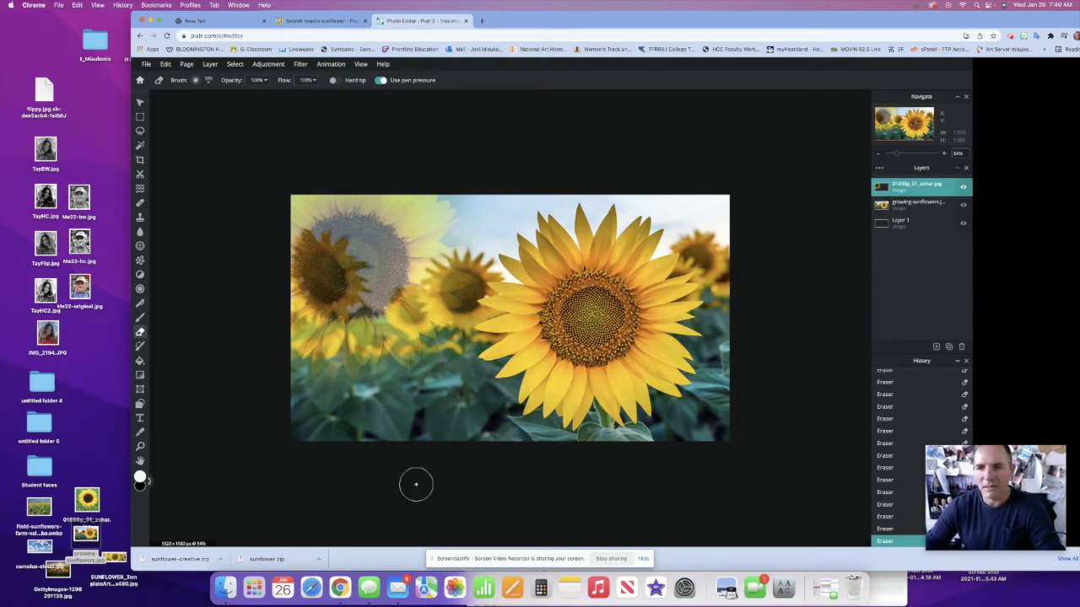
Restore the opacity of the 01898g_01_zohar.jpg layer to 100
left_click(880, 167)
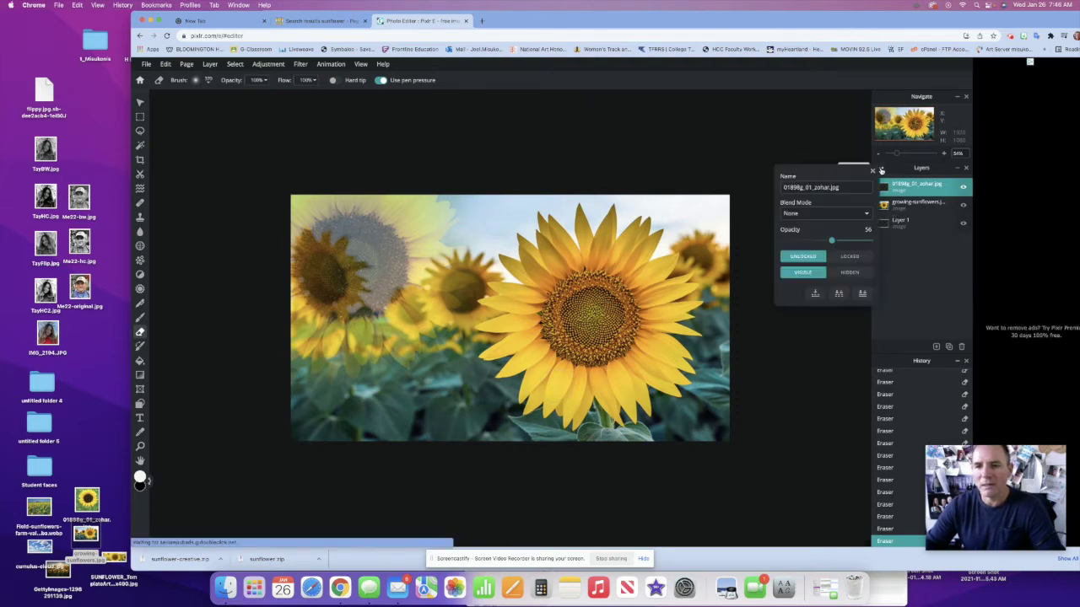
left_click_drag(834, 243, 893, 244)
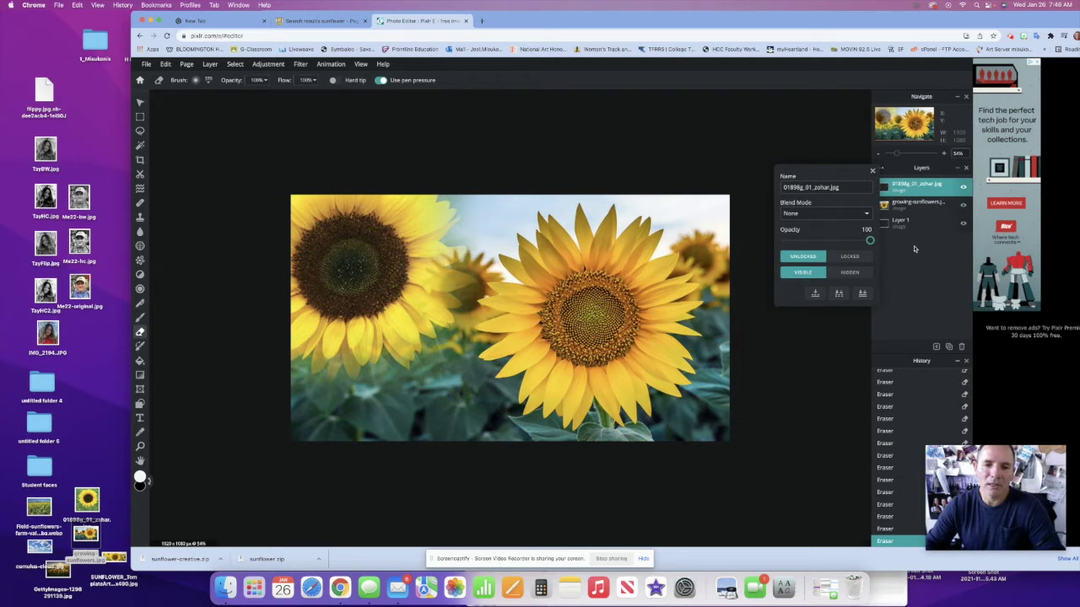
mouse_move(869, 242)
left_mouse_down()
mouse_move(830, 253)
mouse_move(880, 243)
left_mouse_up()
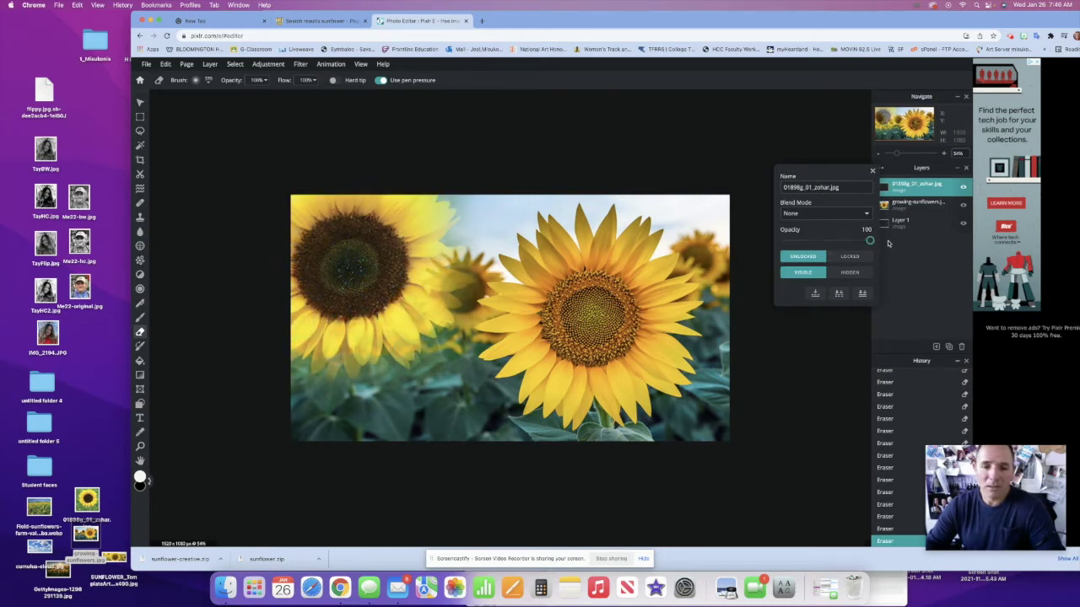
left_click_drag(887, 243, 886, 244)
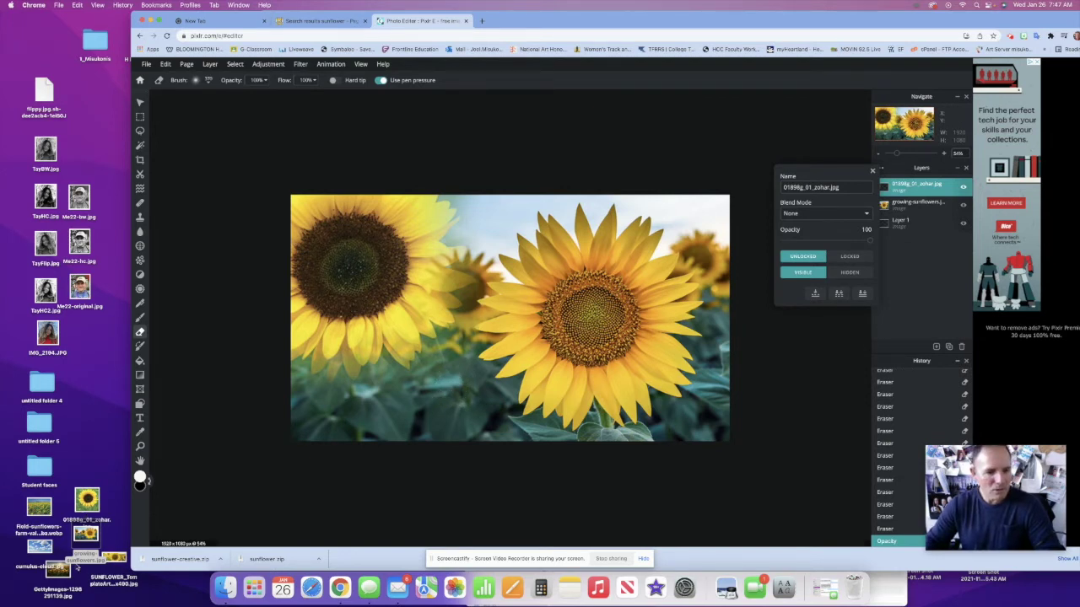
Add the desktop file GettyImages-1298291139.jpg to the current document as a new layer
left_click_drag(61, 571, 483, 384)
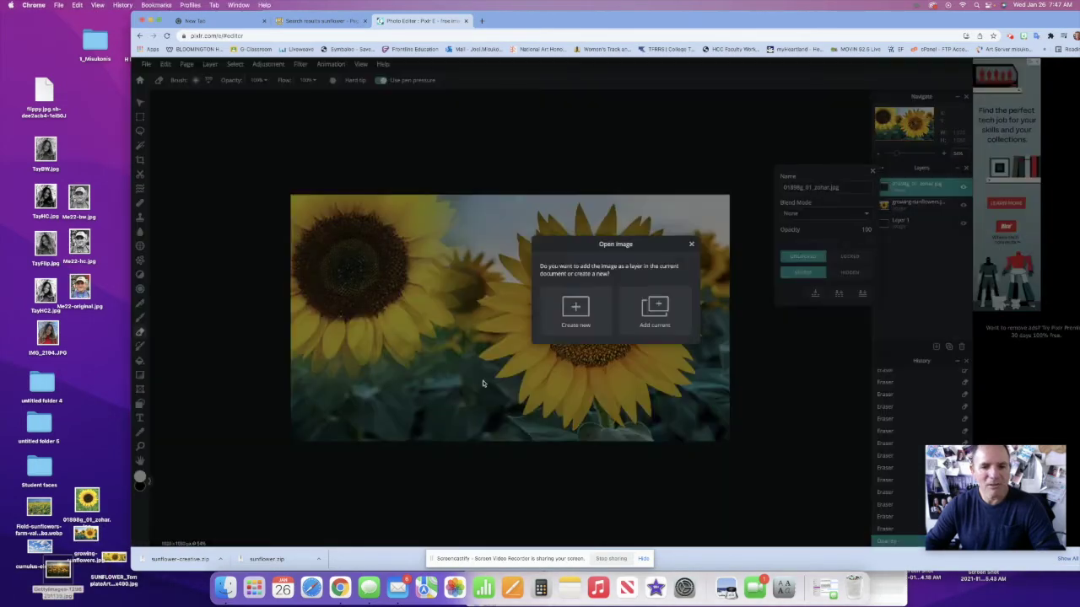
left_click(656, 309)
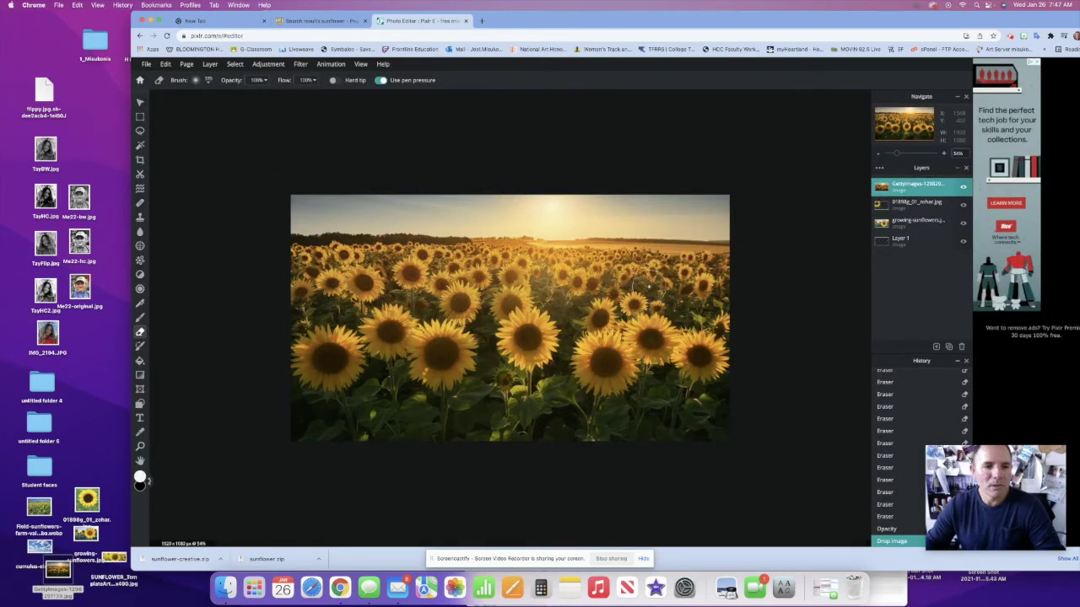
Try a linear gradient Cutout mask on the sunflower field layer from its bottom edge up to mid-height, and undo it
left_click(140, 174)
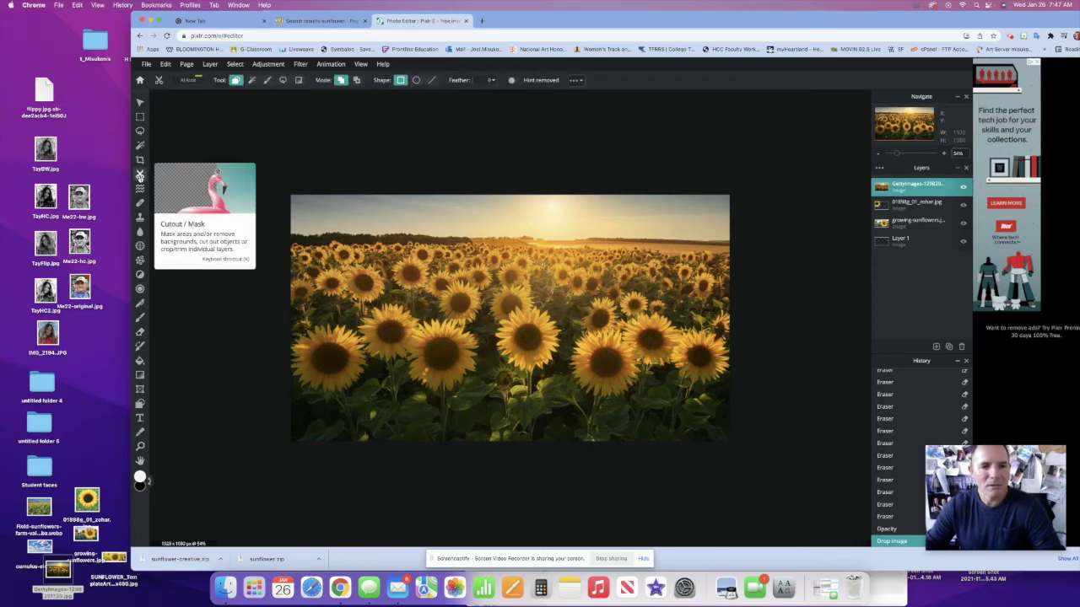
left_click(297, 81)
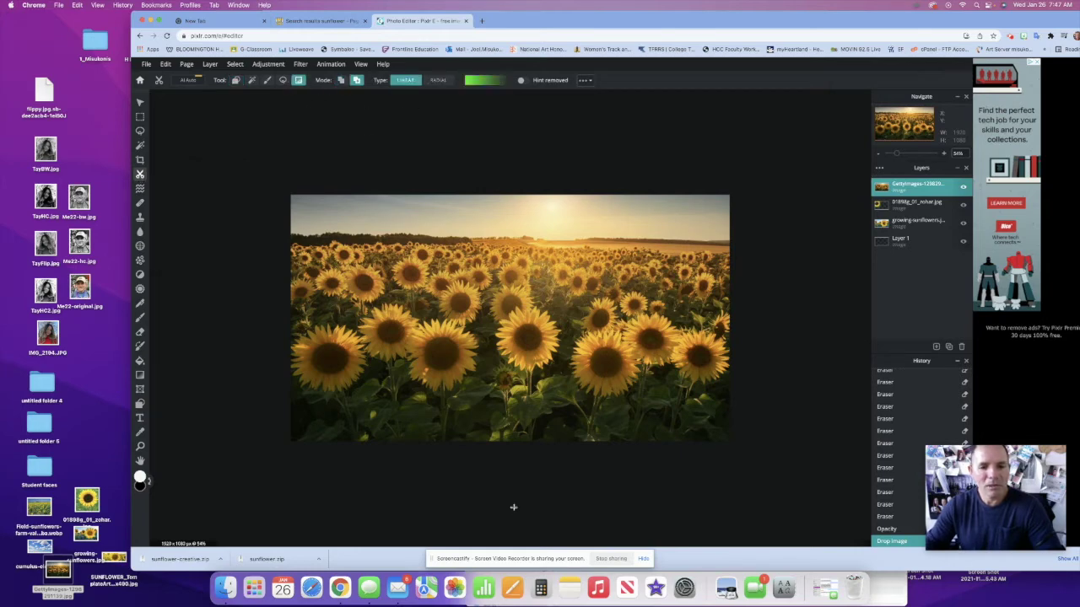
left_click_drag(517, 438, 519, 295)
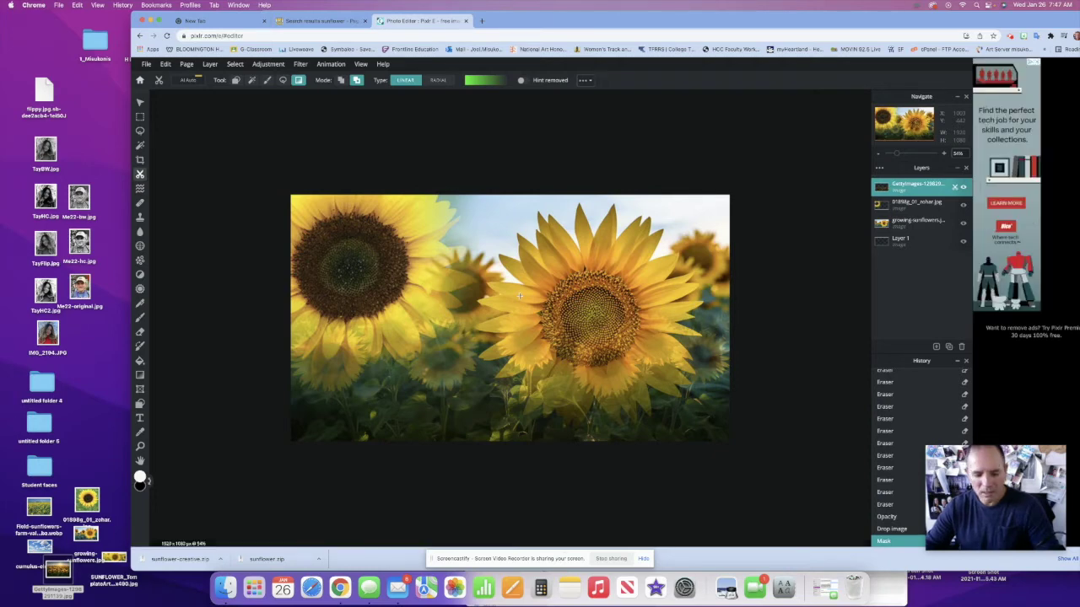
key("super+z")
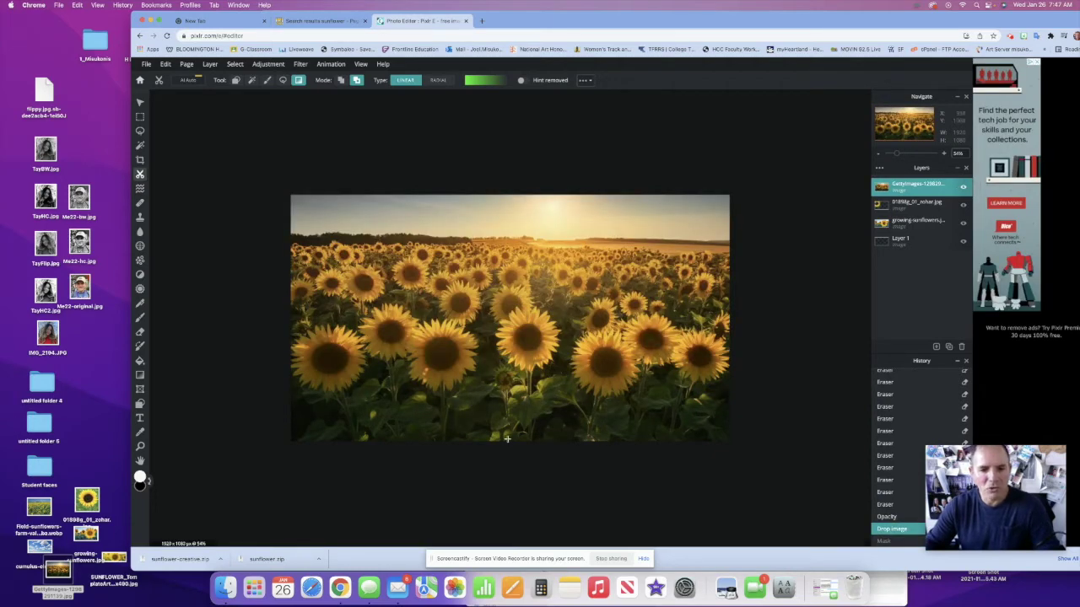
Move the sunflower field layer down to bring more of its sky into the canvas, and reselect it for Cutout masking
key("super+shift+z")
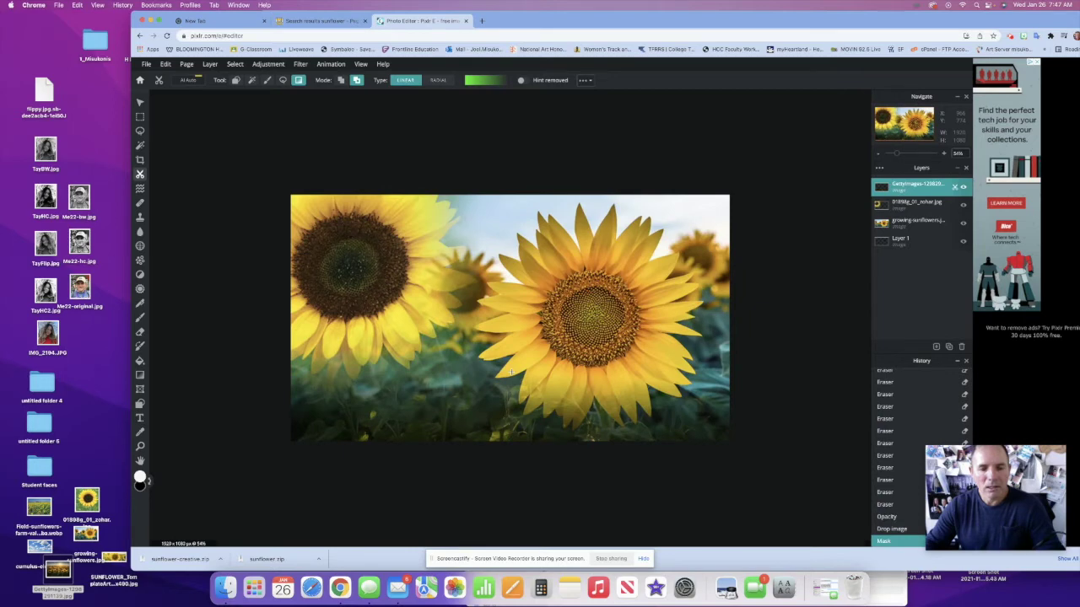
key("super+z")
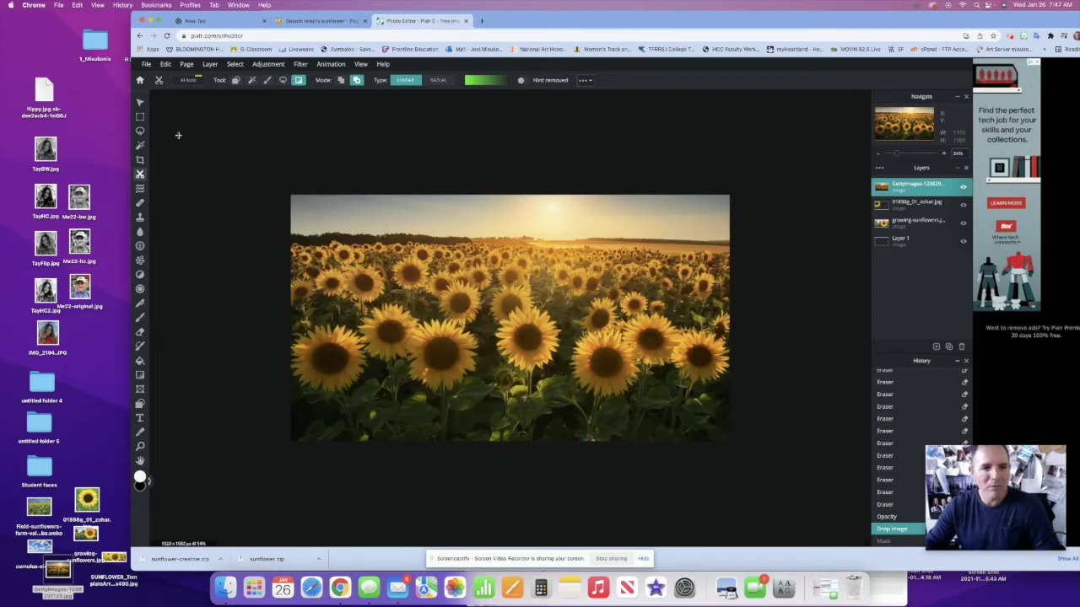
left_click(140, 101)
left_click_drag(536, 359, 538, 395)
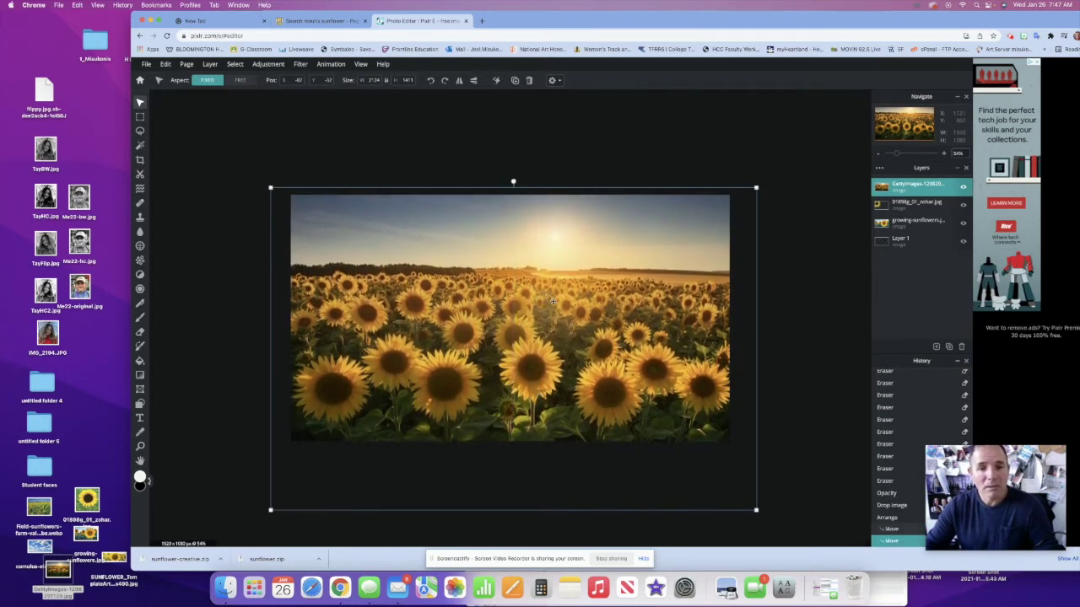
left_click(533, 161)
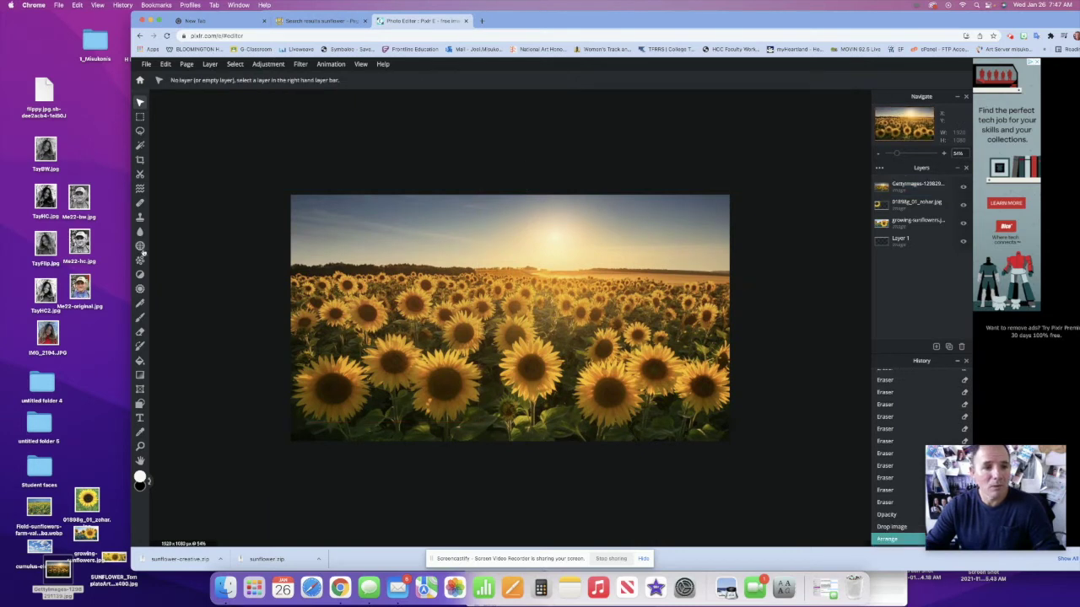
left_click(143, 174)
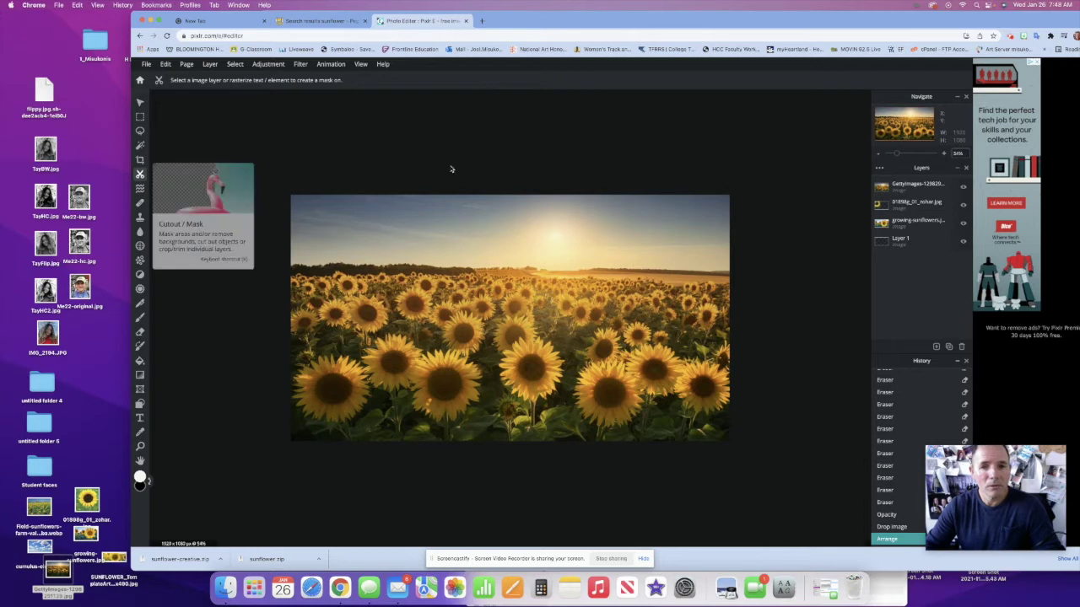
left_click(968, 189)
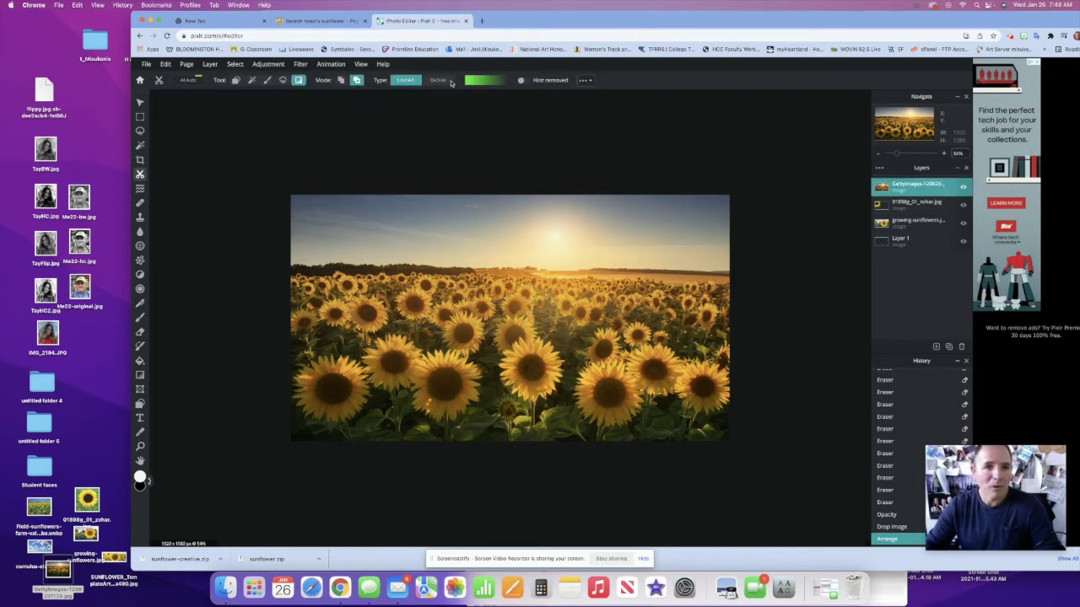
Try linear gradient Cutout masks of different lengths from the top edge of the sunflower field layer, undoing each one
left_click_drag(512, 200, 513, 289)
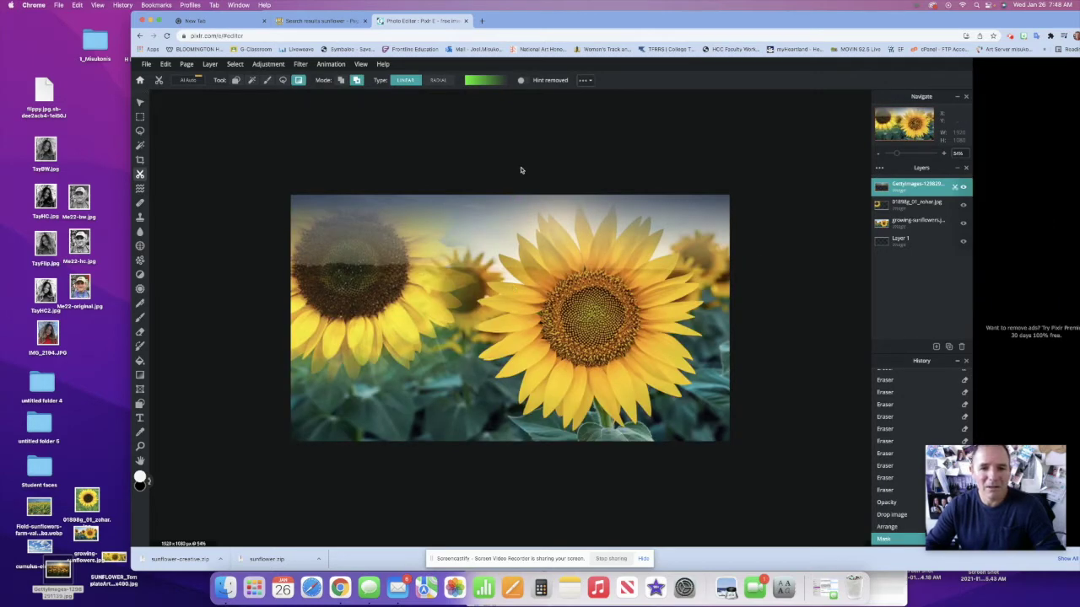
key("super+z")
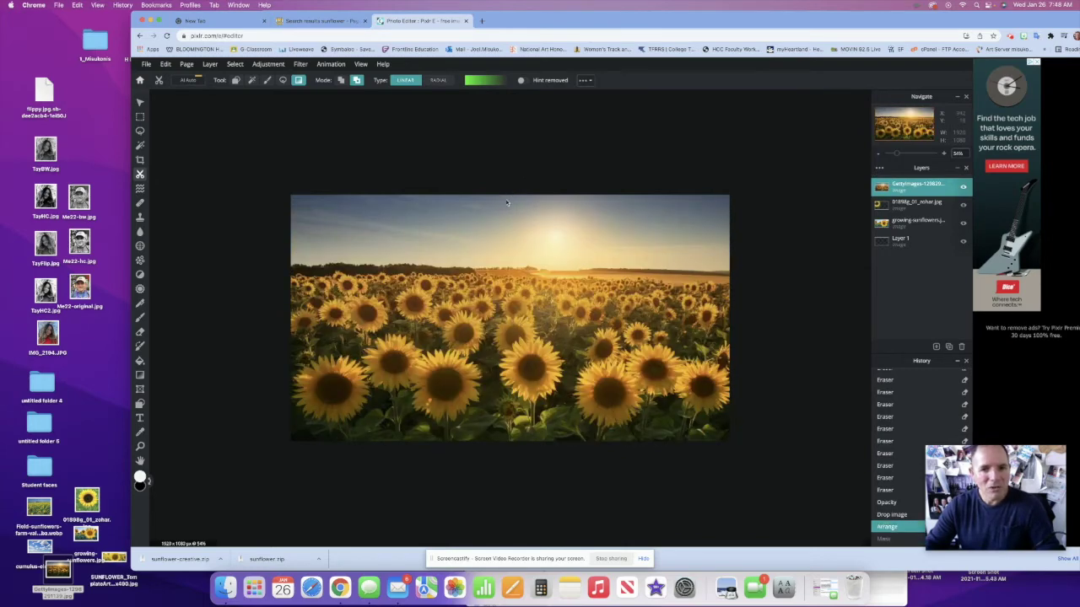
left_click_drag(500, 204, 500, 354)
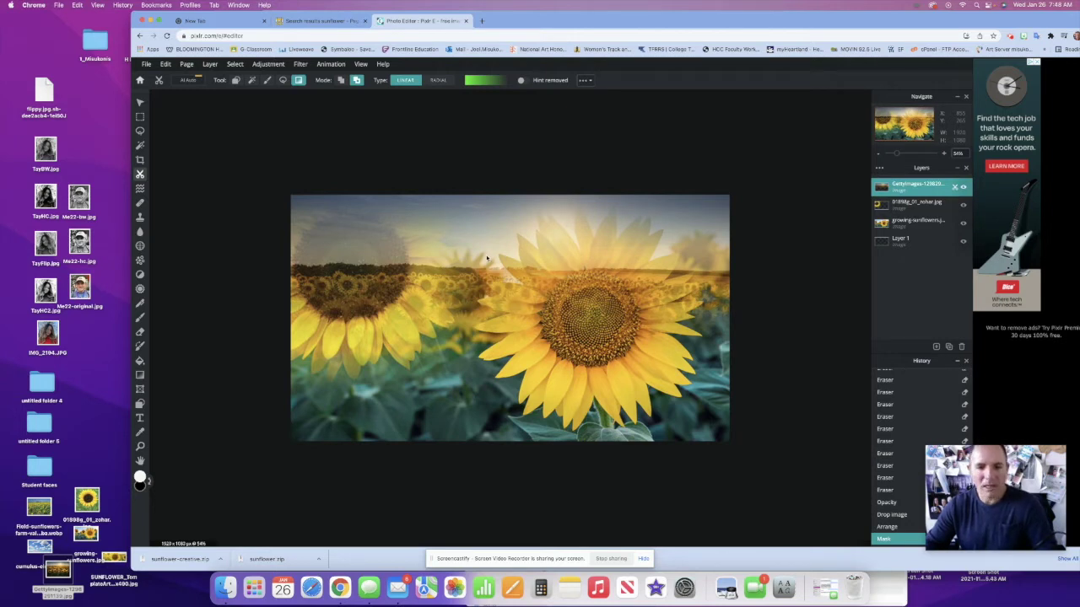
key("super+z")
mouse_move(508, 200)
left_mouse_down()
mouse_move(507, 241)
mouse_move(508, 217)
left_mouse_up()
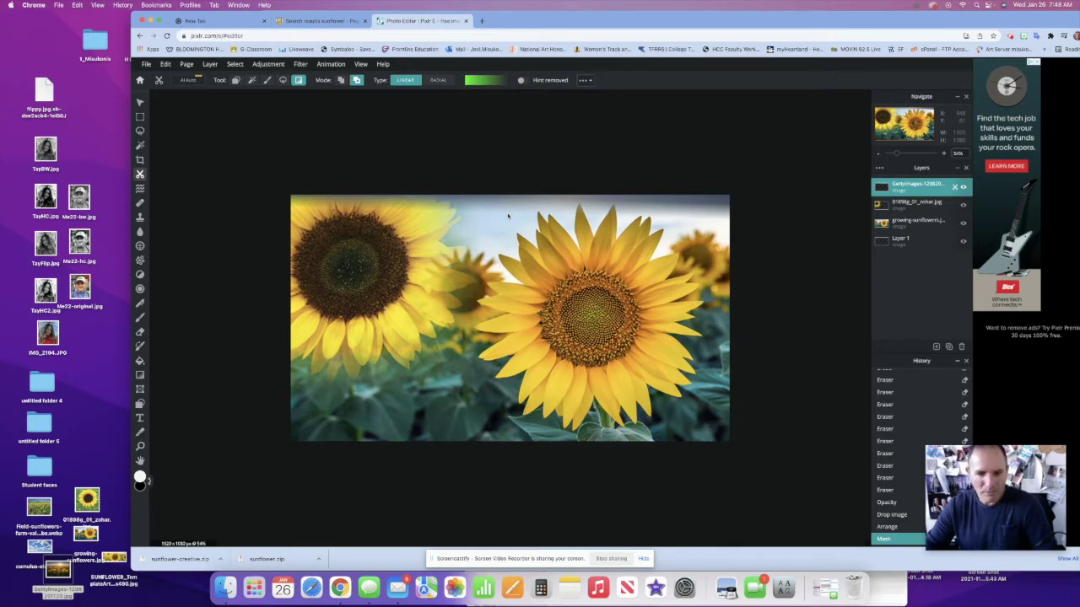
key("super+z")
left_click_drag(509, 199, 507, 298)
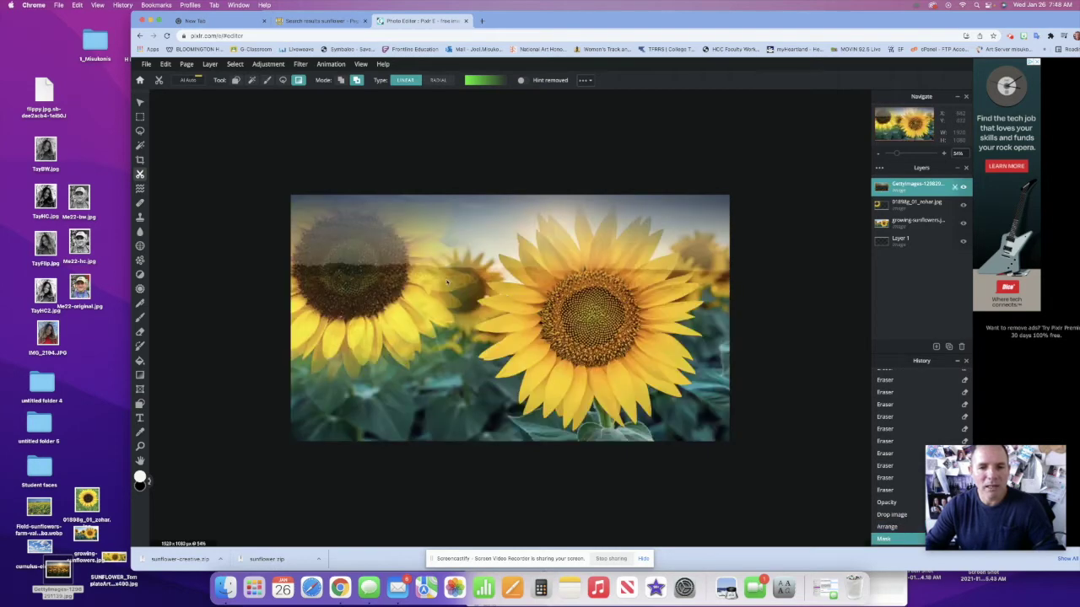
key("super+z")
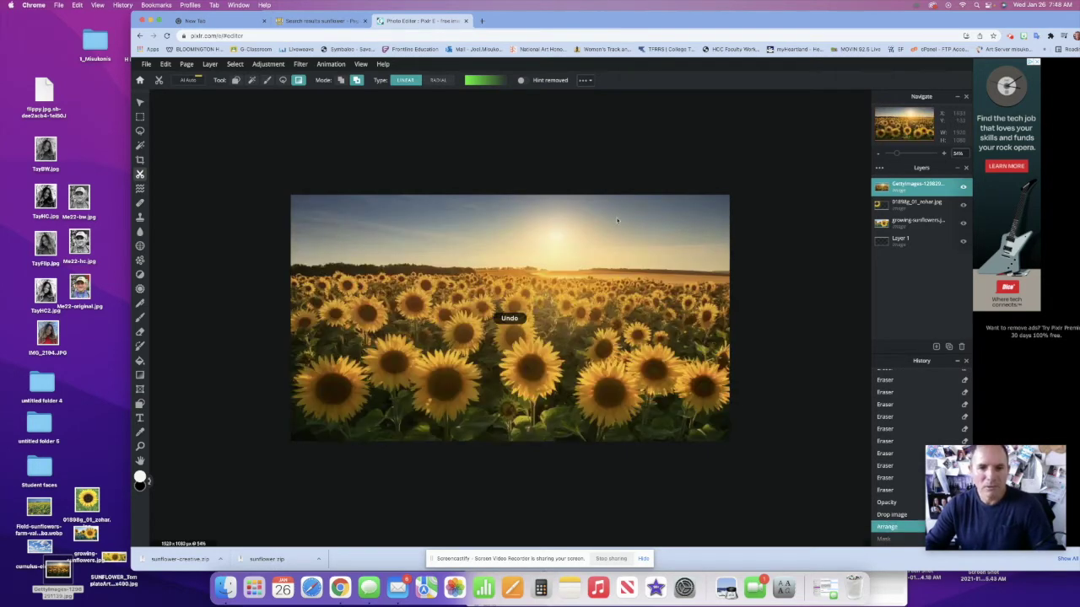
Mask the sunflower field layer with a linear gradient from the canvas's top edge down to about two-thirds of its height
left_click_drag(506, 201, 503, 361)
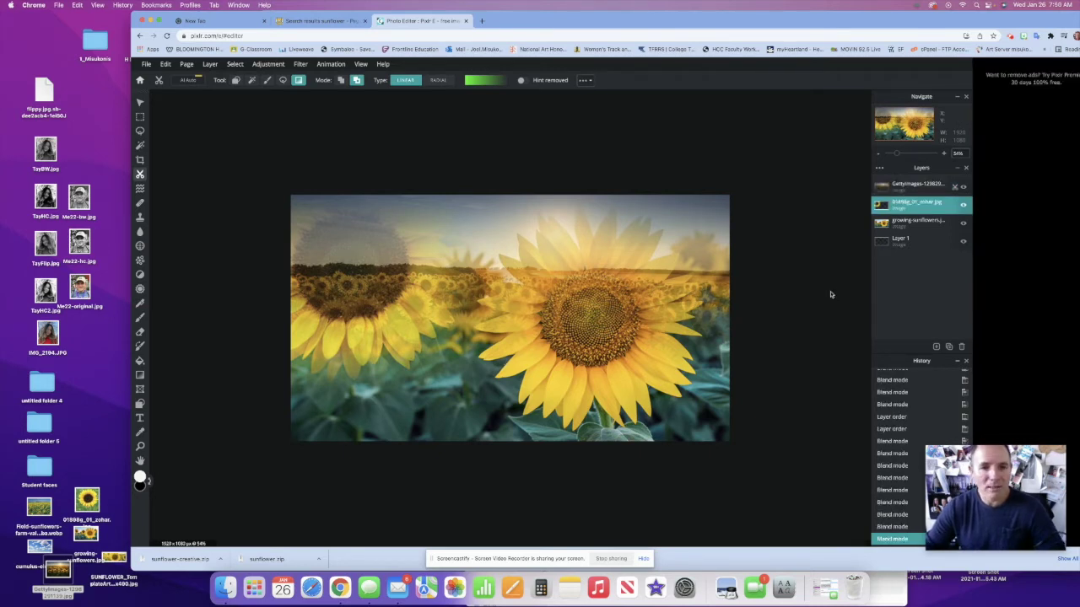
Add a text layer that reads "sunflower"
left_click(936, 346)
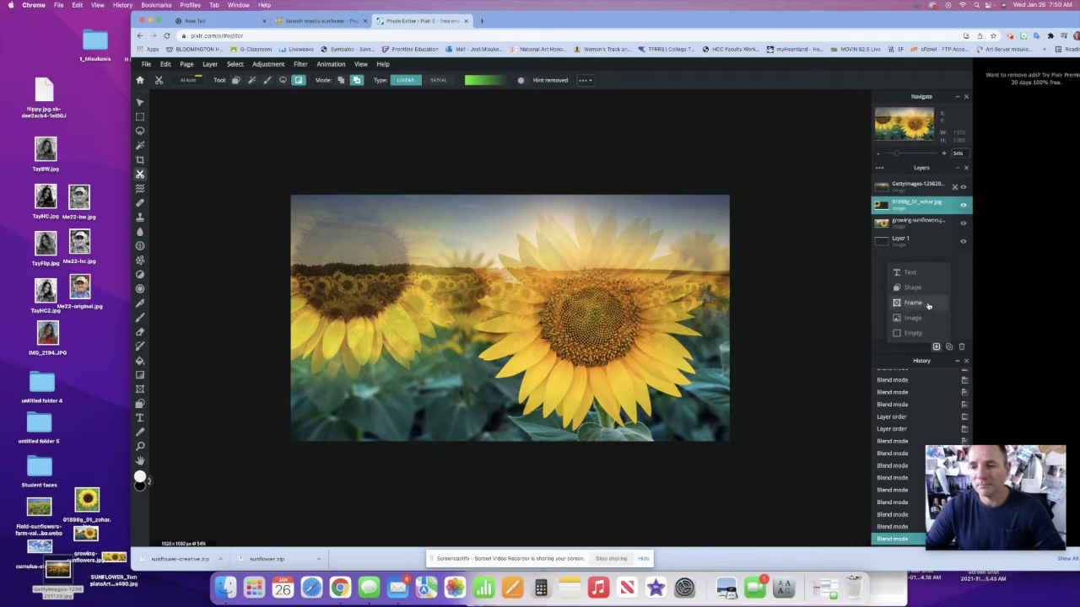
left_click(931, 273)
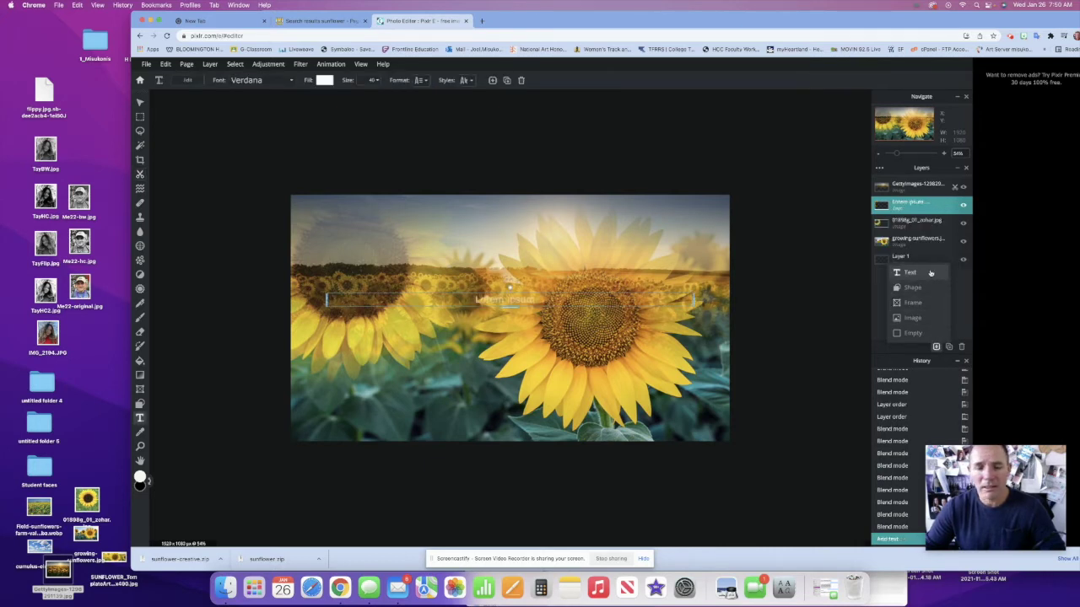
double_click(560, 301)
type("sunflower")
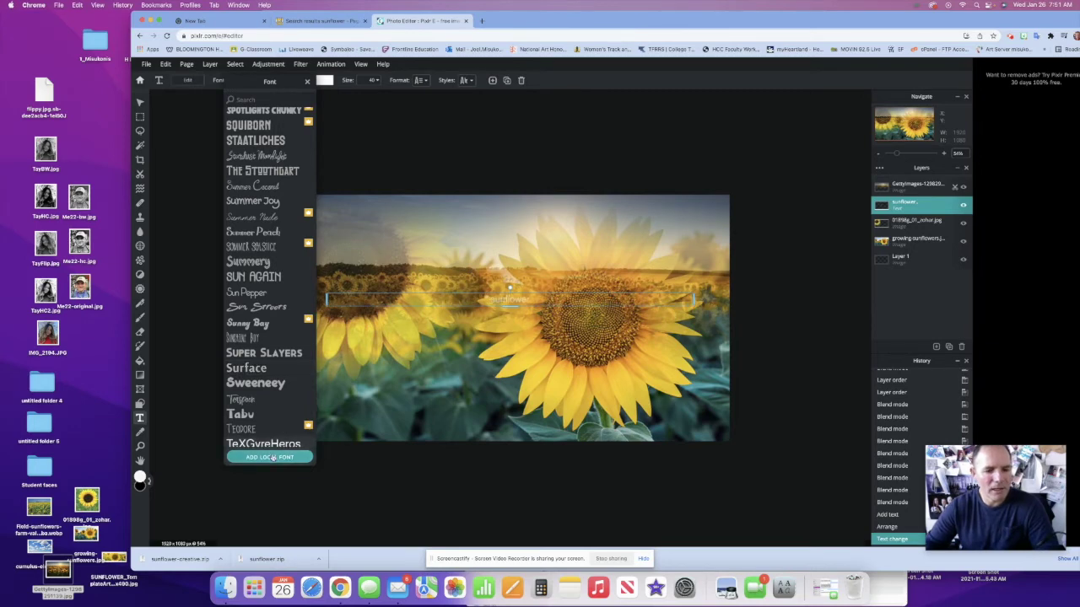
Add Sunflower-Bold.ttf from the sunflower folder in Downloads as a local font
left_click(270, 456)
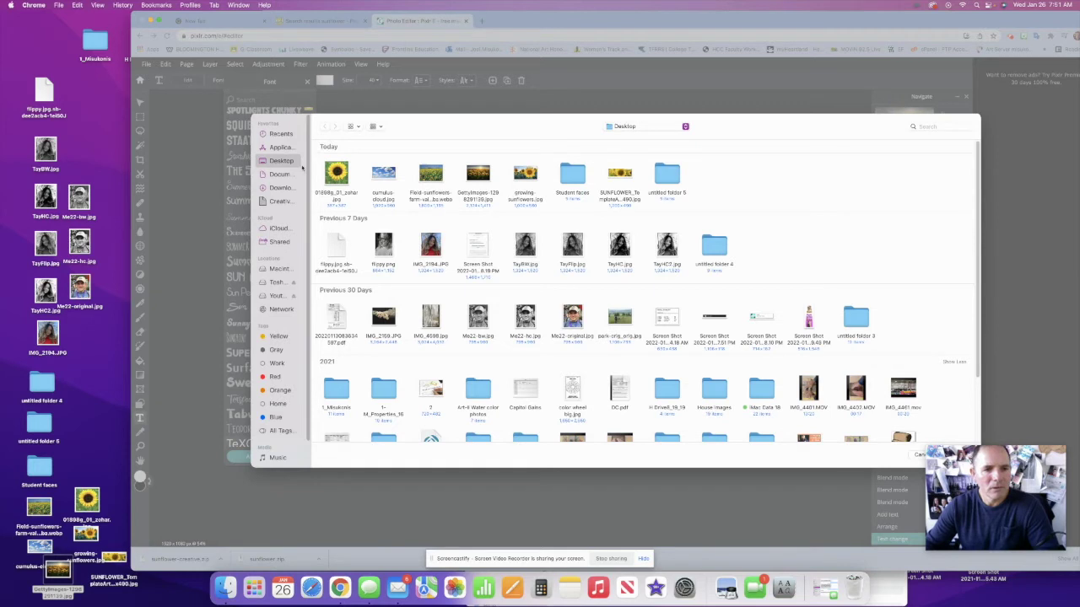
left_click(280, 187)
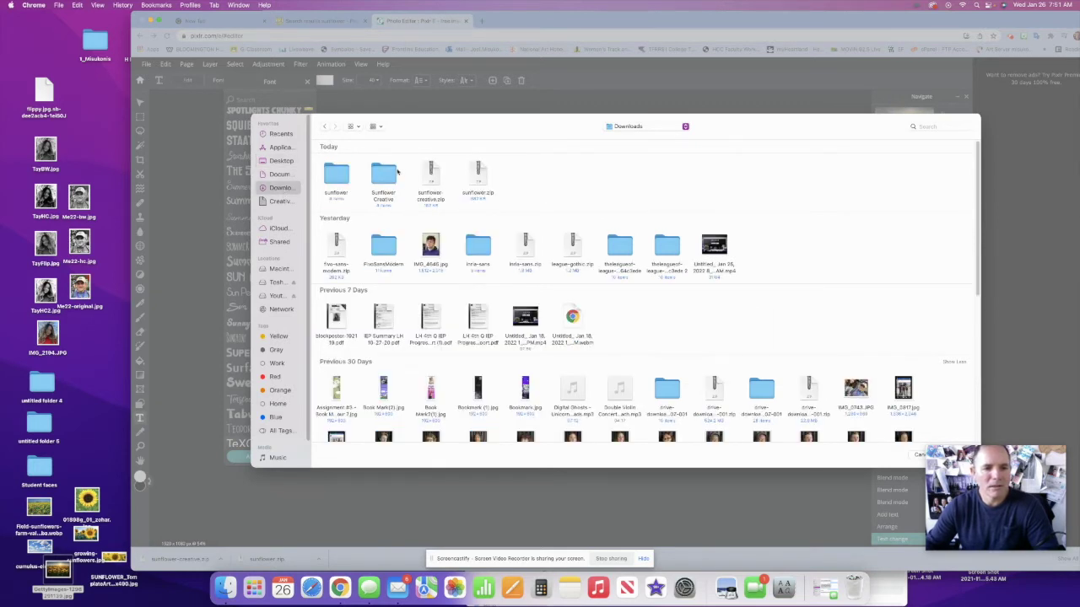
double_click(336, 177)
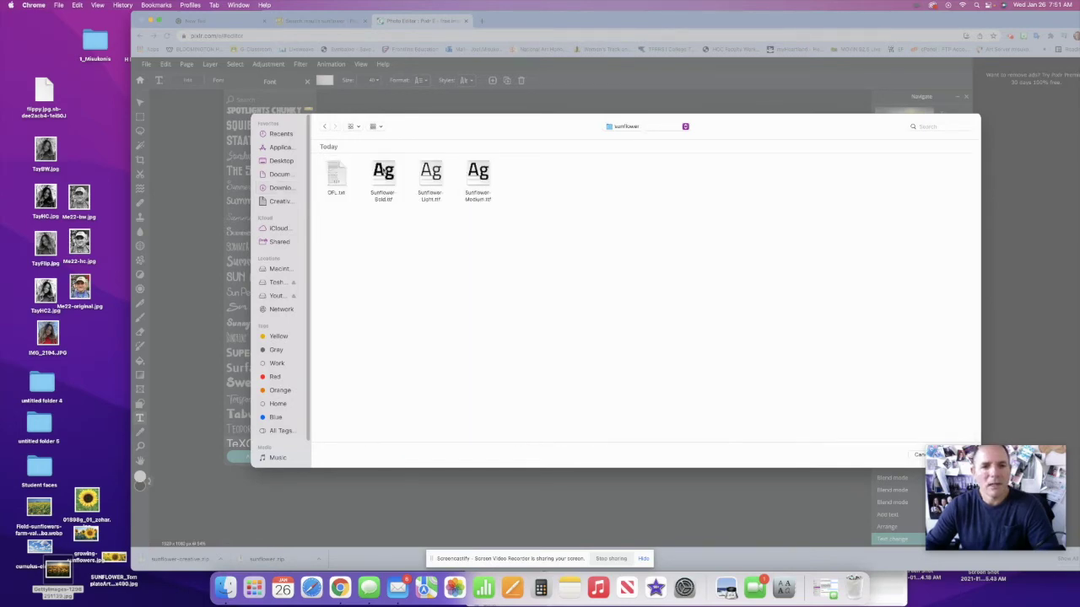
left_click(383, 172)
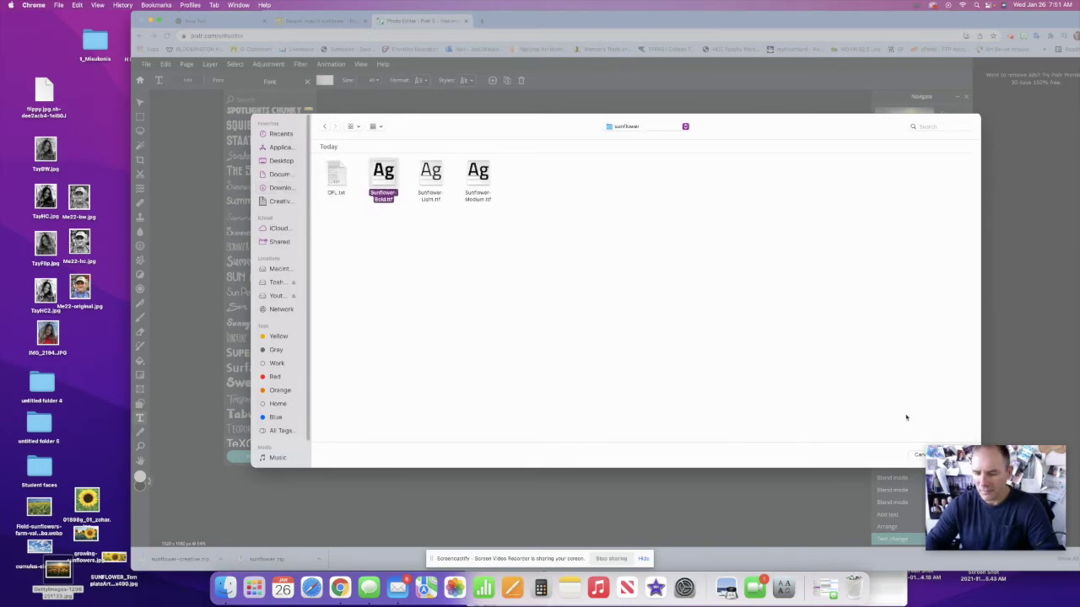
key("Return")
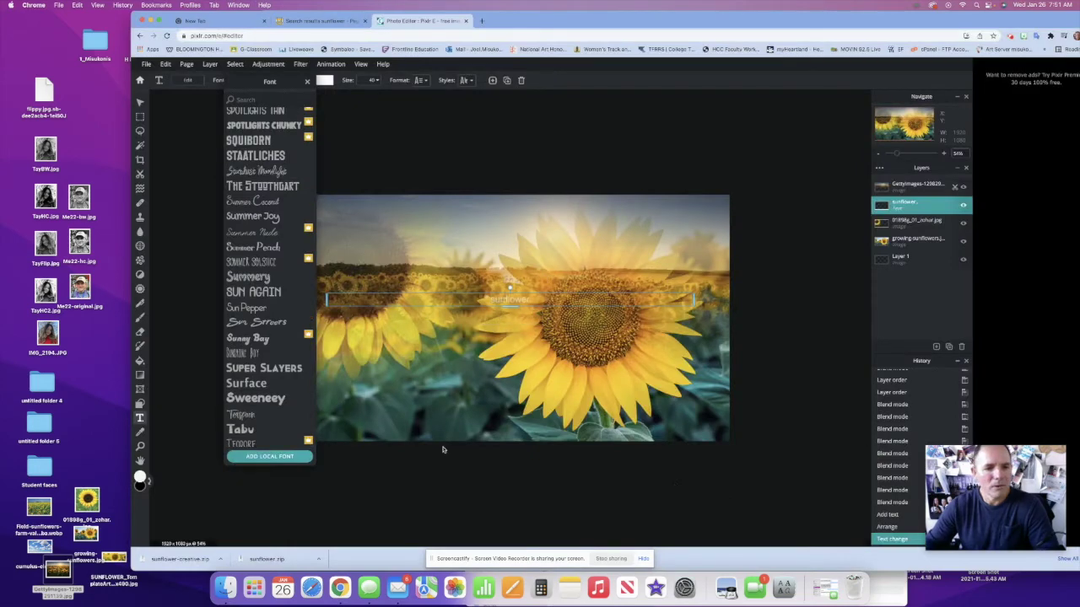
Set the text's font to Sunflower-bold and enlarge its size to about 360
scroll(265, 335, "up", 5)
scroll(266, 336, "up", 10)
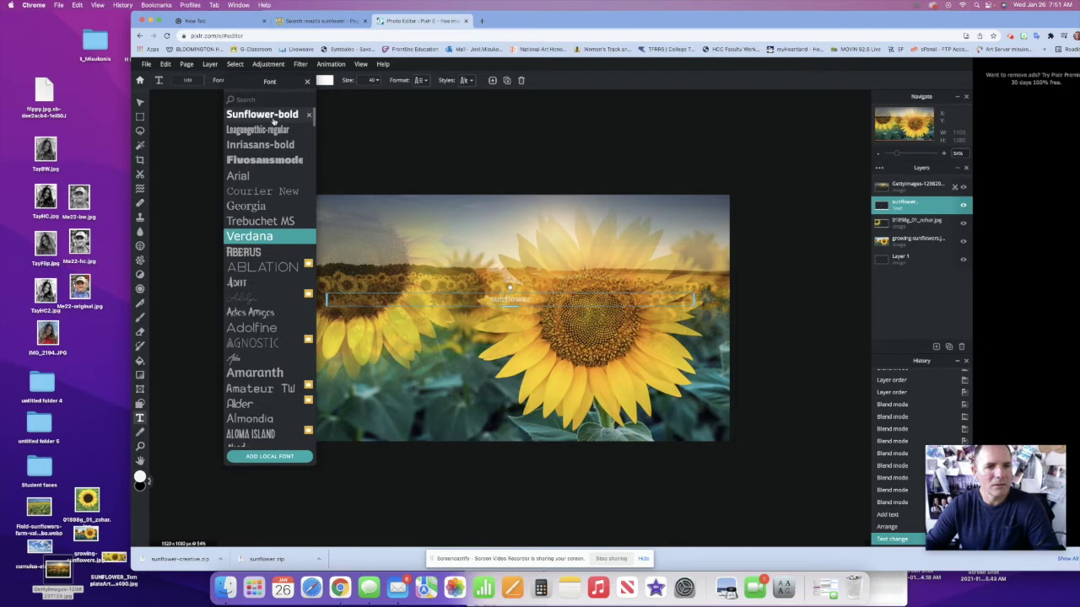
left_click(273, 120)
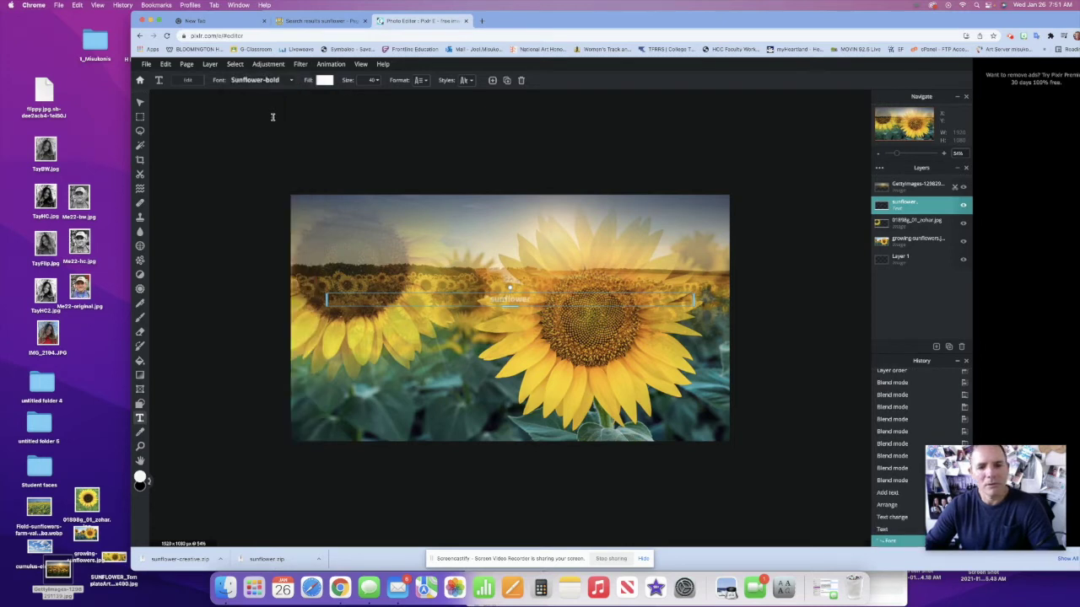
left_click(377, 81)
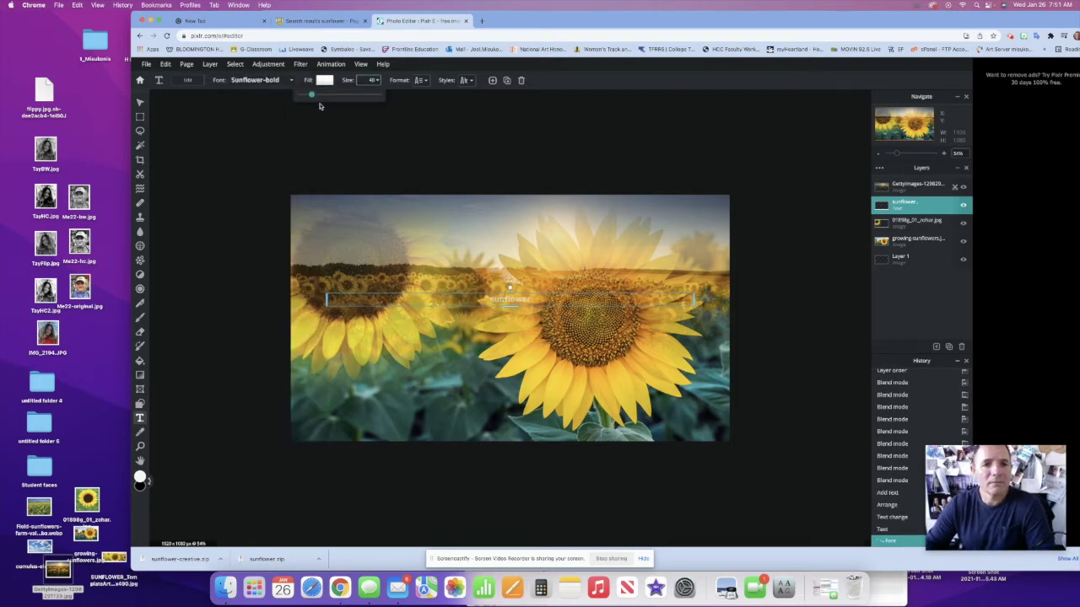
left_click_drag(319, 97, 345, 97)
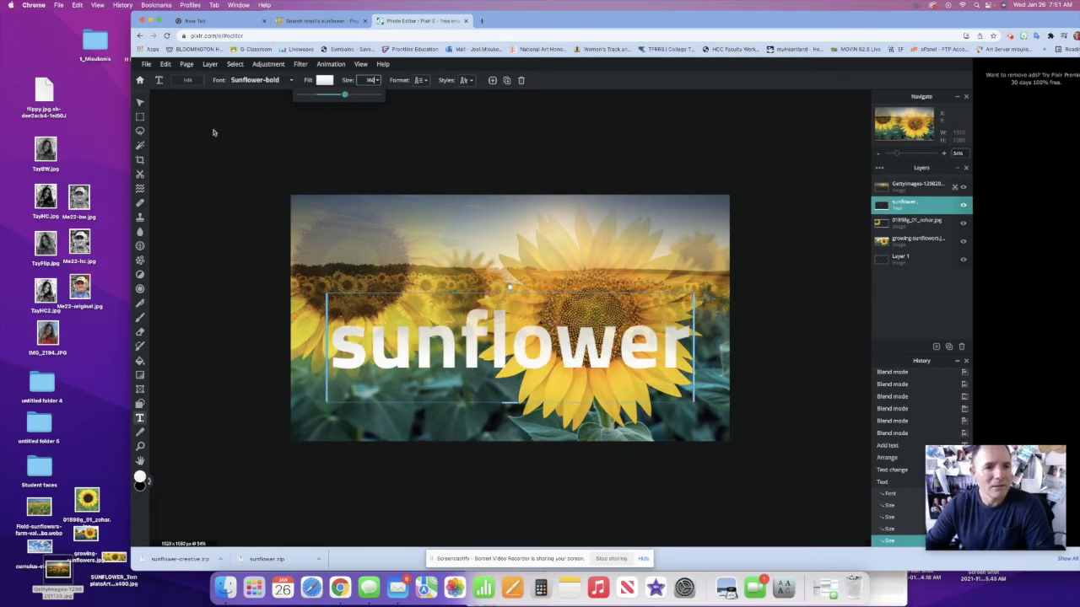
Put the sunflower text layer above the sunflower field layer and move the word down near the canvas's bottom edge
left_click(140, 102)
left_click(487, 358)
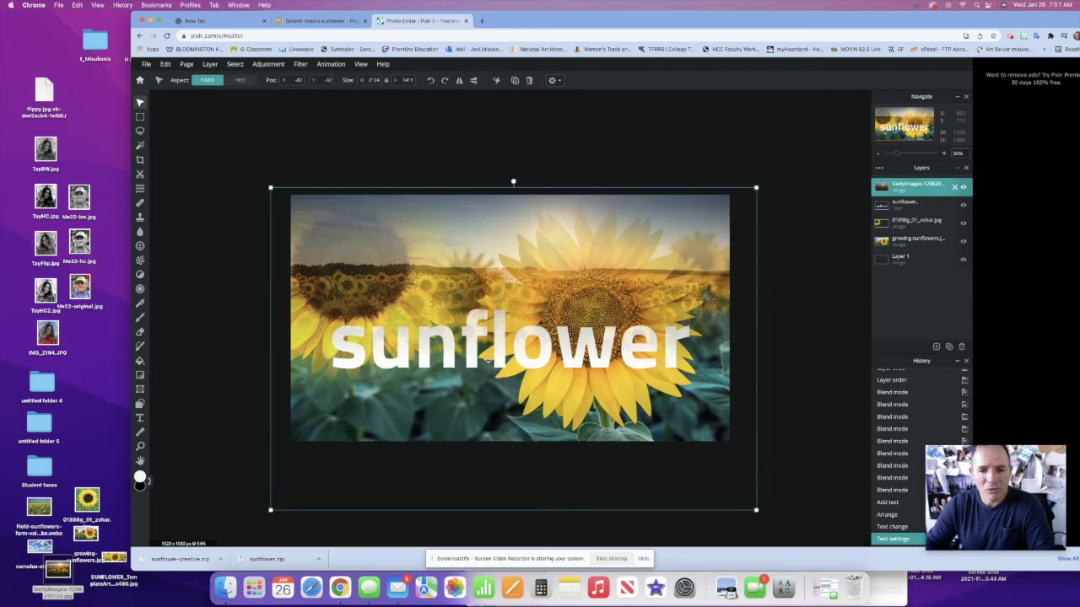
left_click(781, 350)
left_click(675, 344)
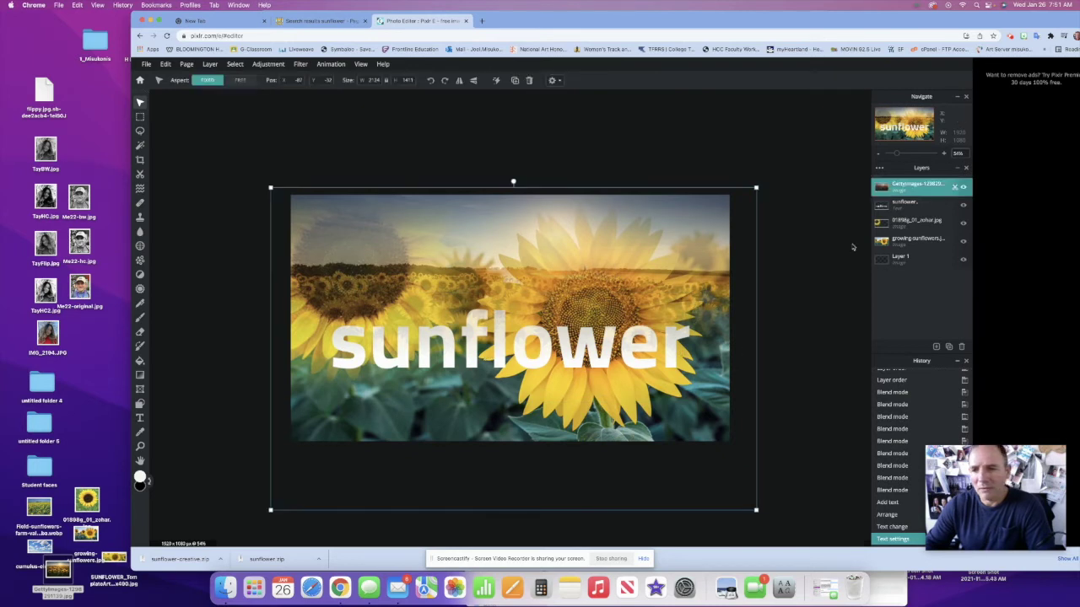
left_click(912, 208)
left_click_drag(912, 207, 913, 186)
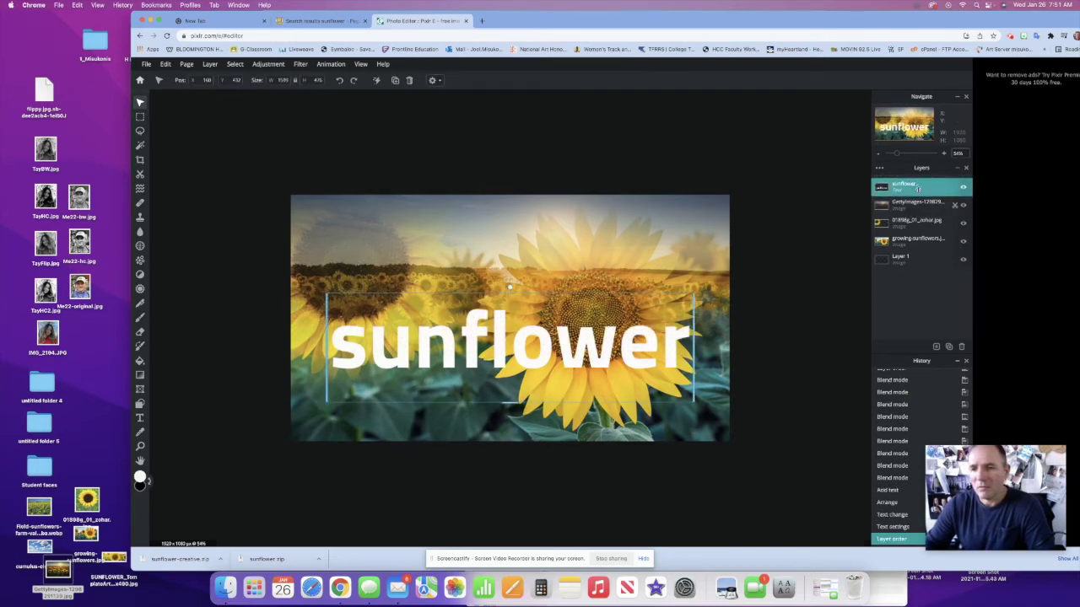
left_click_drag(604, 361, 603, 405)
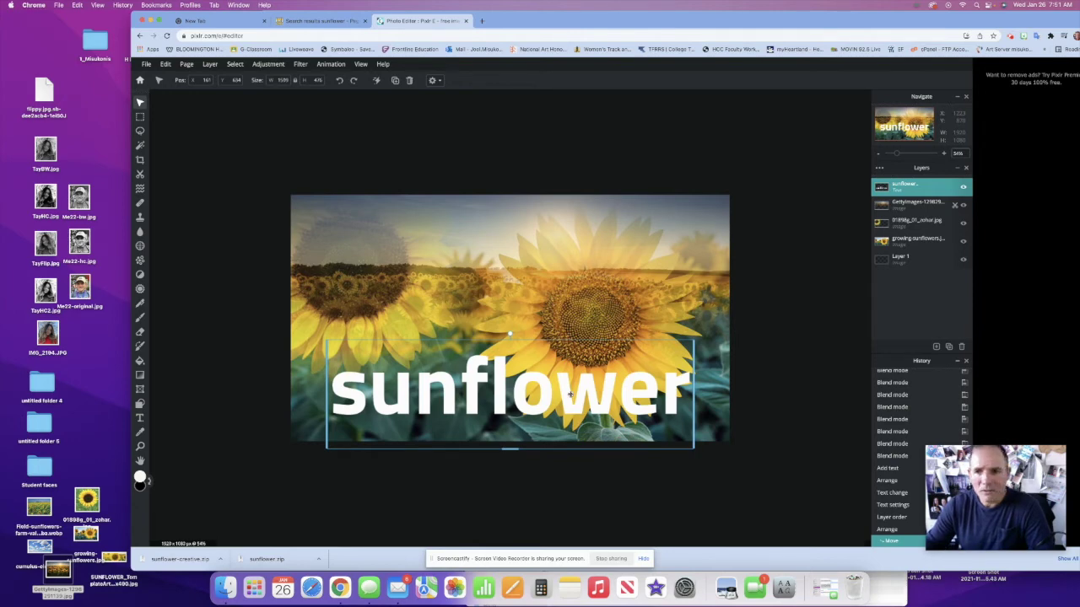
Add the desktop file cumulus-cloud.jpg as a layer directly beneath the sunflower text, lowered to meet the canvas's bottom edge
left_click_drag(30, 550, 390, 347)
left_click(652, 302)
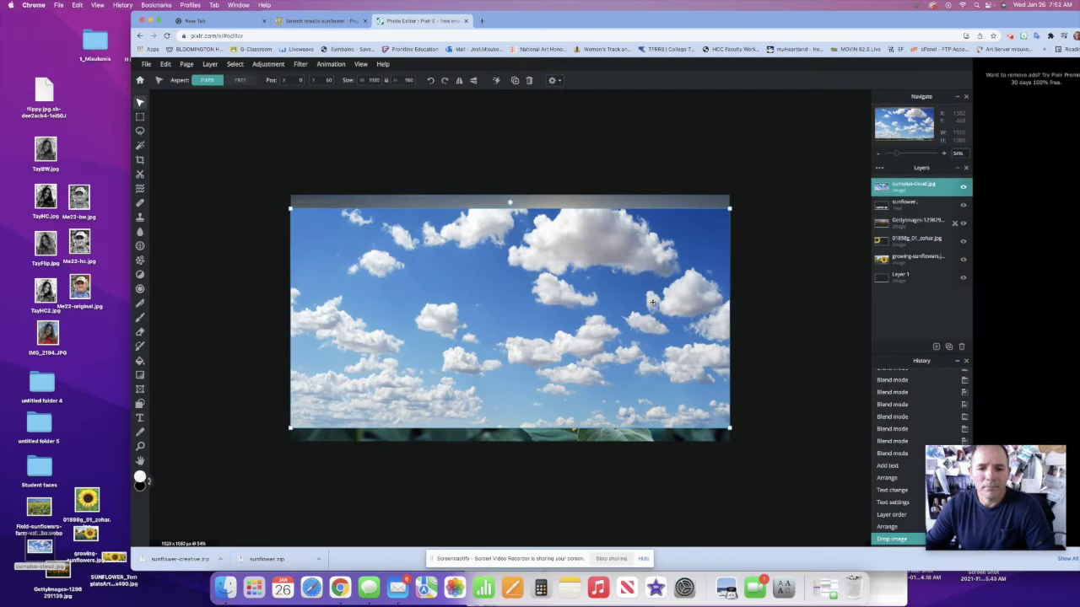
left_click_drag(611, 341, 612, 354)
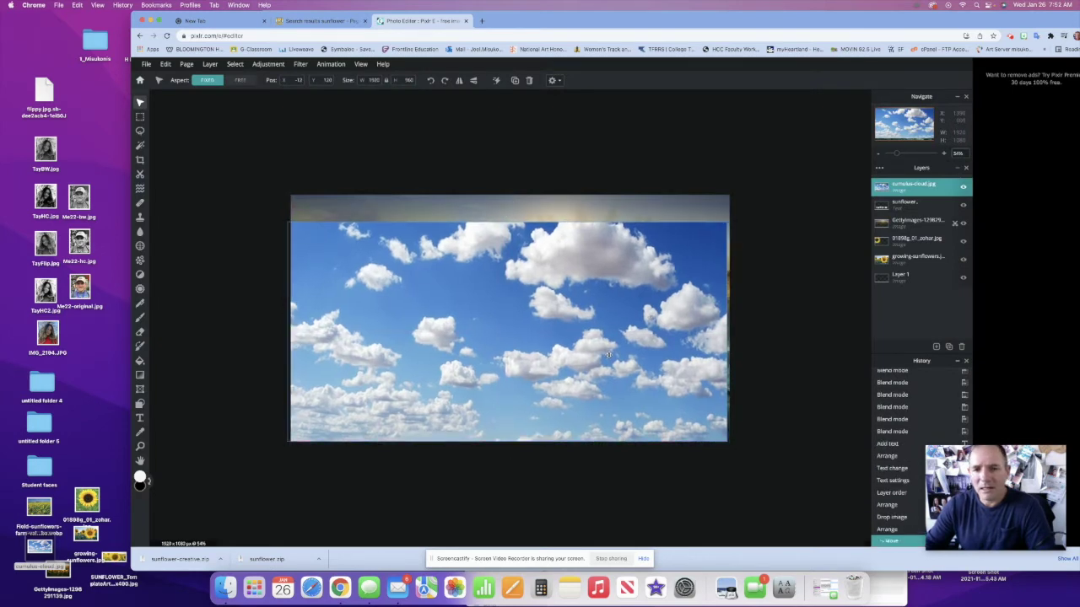
left_click(901, 204)
left_click_drag(900, 203, 898, 187)
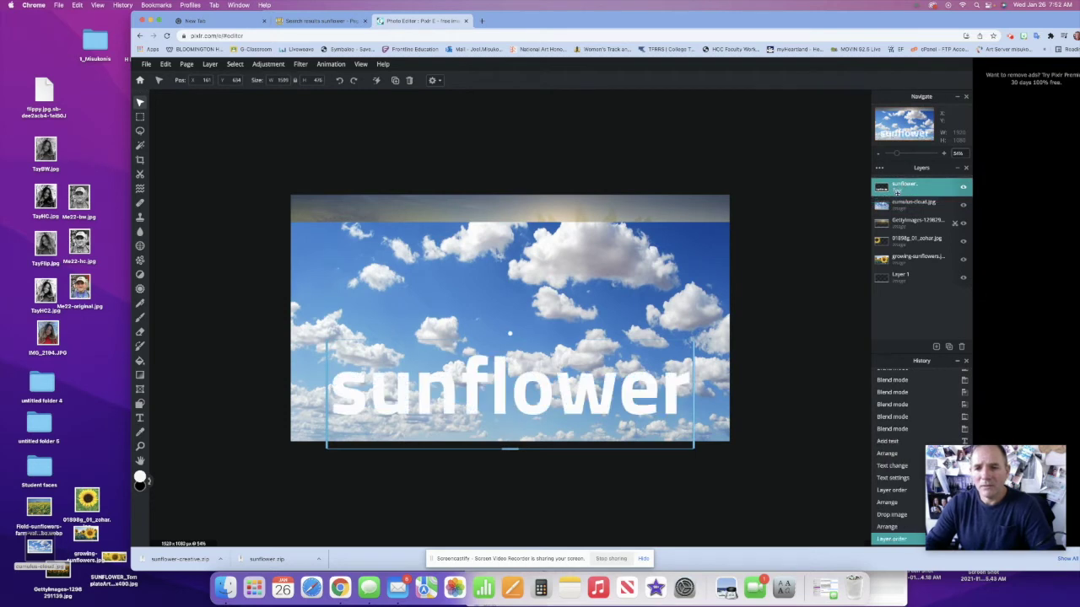
Select the empty area around the word on the text layer with the Wand, adding the enclosed spaces inside its letters
left_click(140, 147)
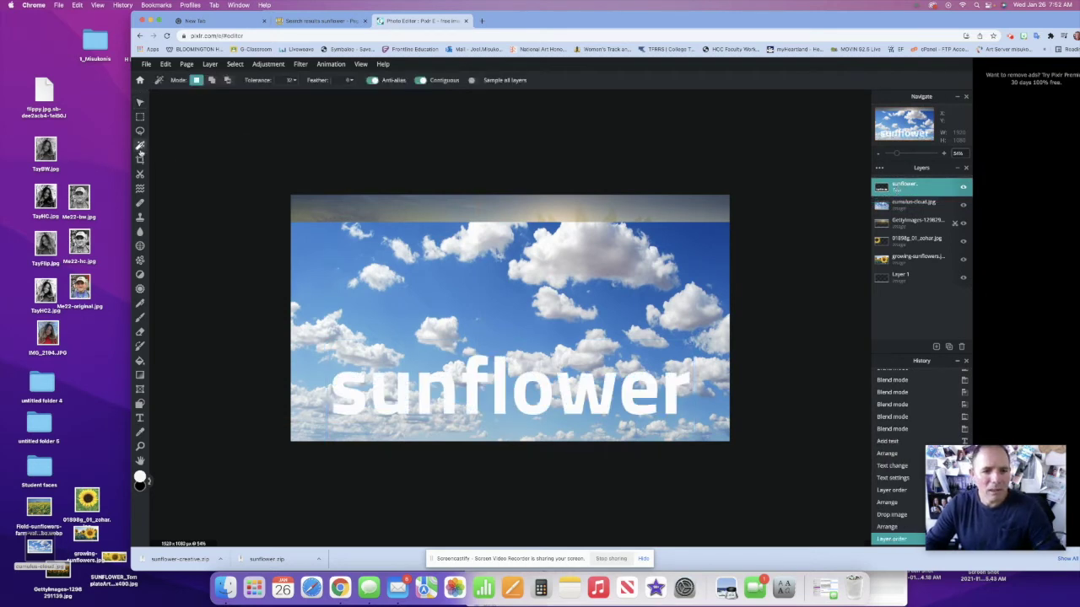
left_click(465, 341)
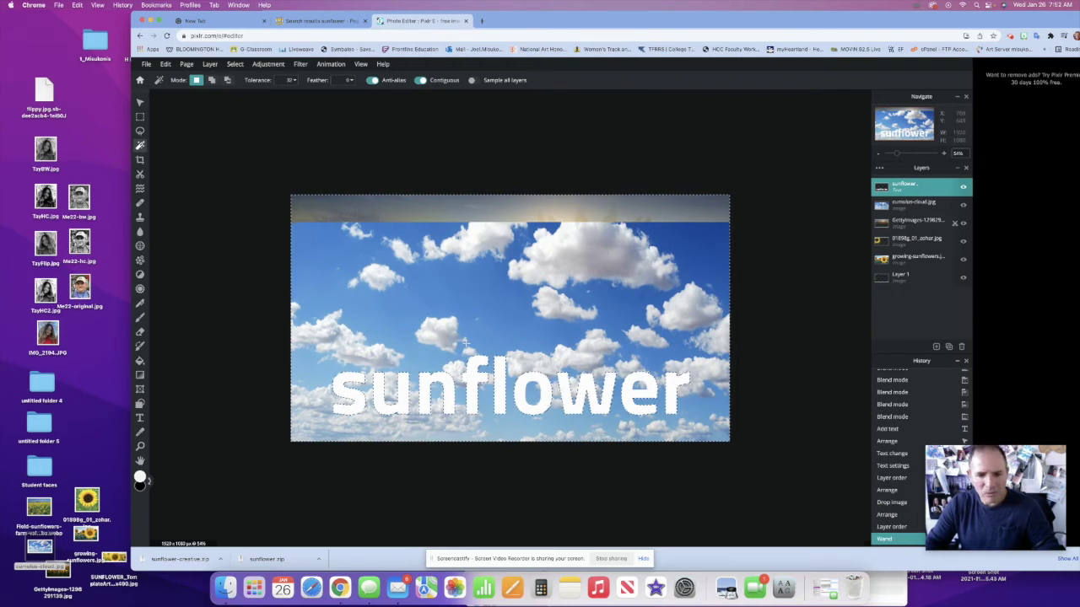
left_click(640, 380)
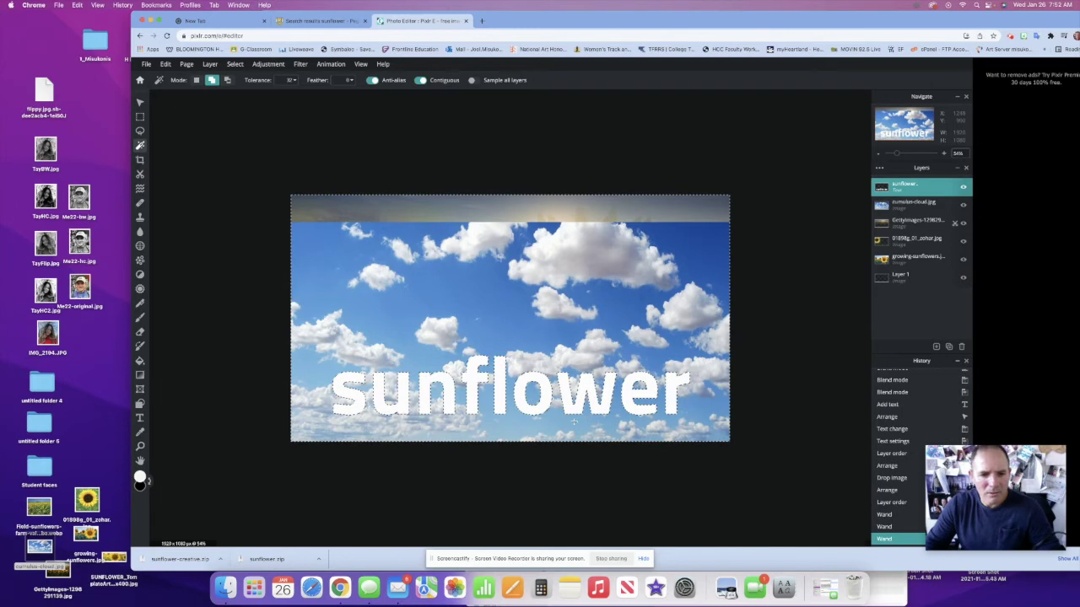
Erase the cumulus-cloud.jpg layer everywhere outside the sunflower letters with a 1000 px eraser
left_click(196, 80)
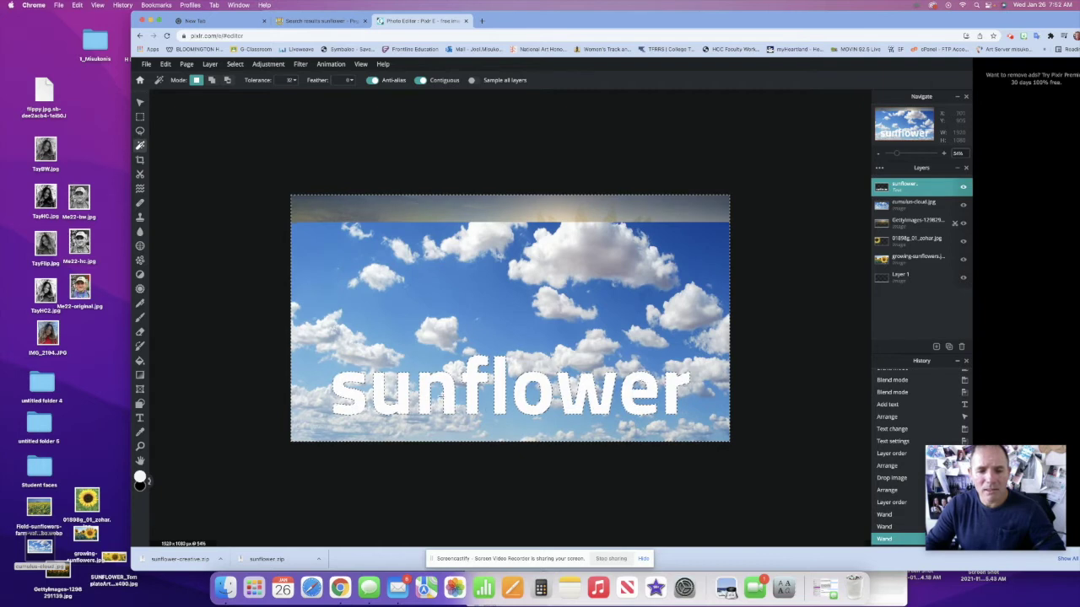
left_click(912, 205)
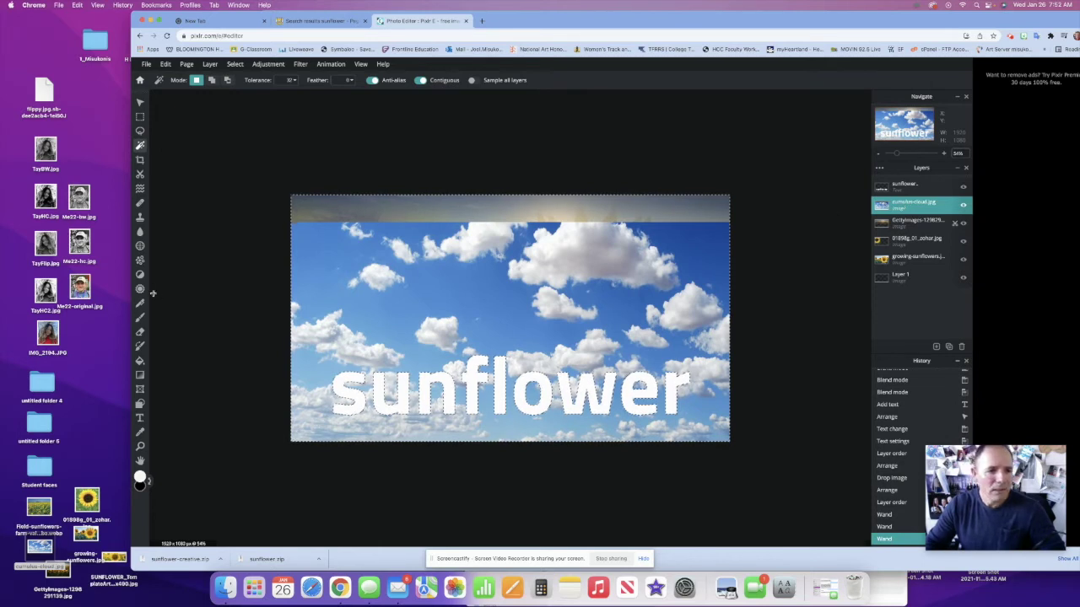
left_click(140, 331)
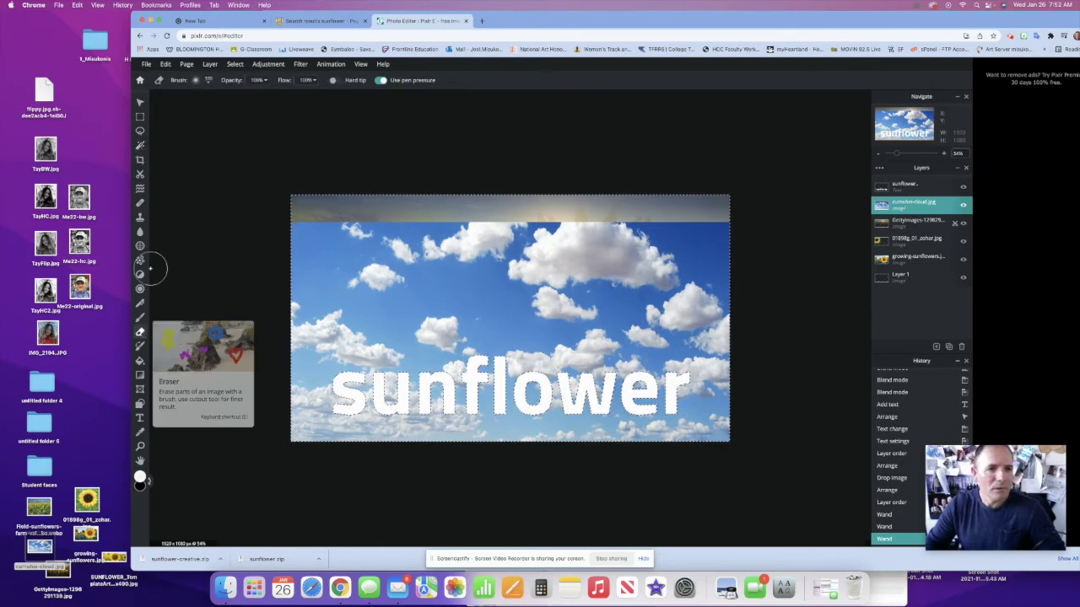
left_click(195, 79)
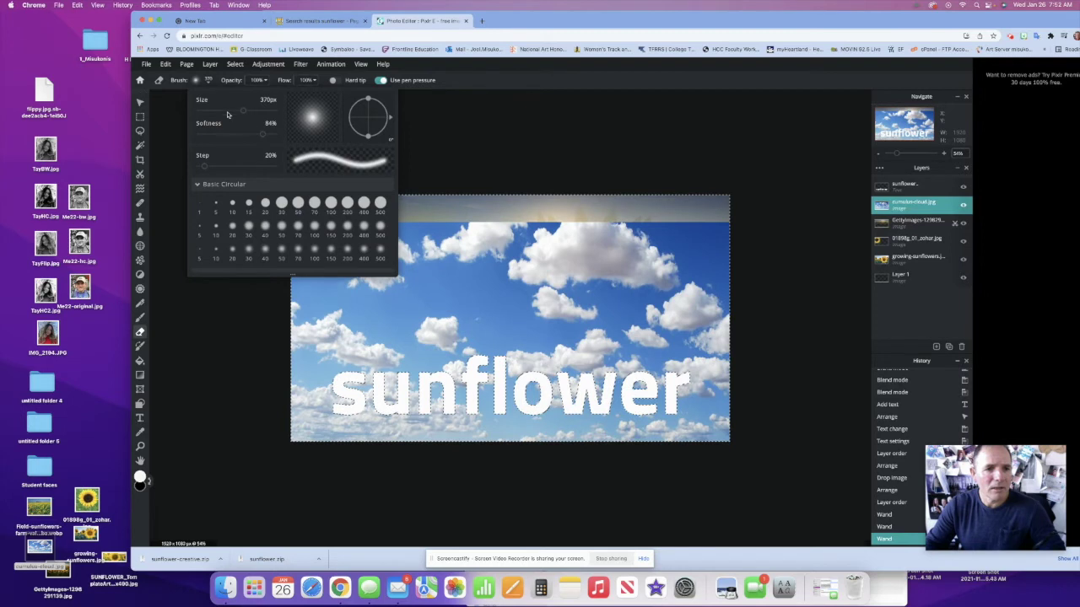
mouse_move(262, 137)
left_mouse_down()
mouse_move(203, 135)
mouse_move(281, 118)
left_mouse_up()
mouse_move(761, 372)
left_mouse_down()
mouse_move(379, 384)
mouse_move(748, 314)
mouse_move(375, 230)
left_mouse_up()
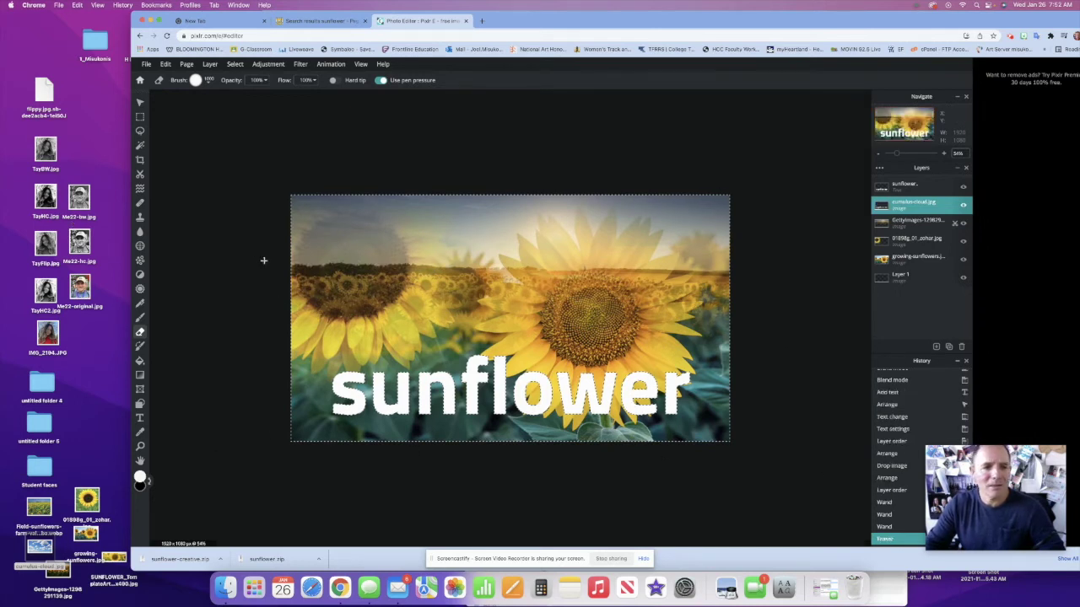
Hide the sunflower text layer, clear the selection and move the cloud-filled lettering slightly down
left_click(141, 100)
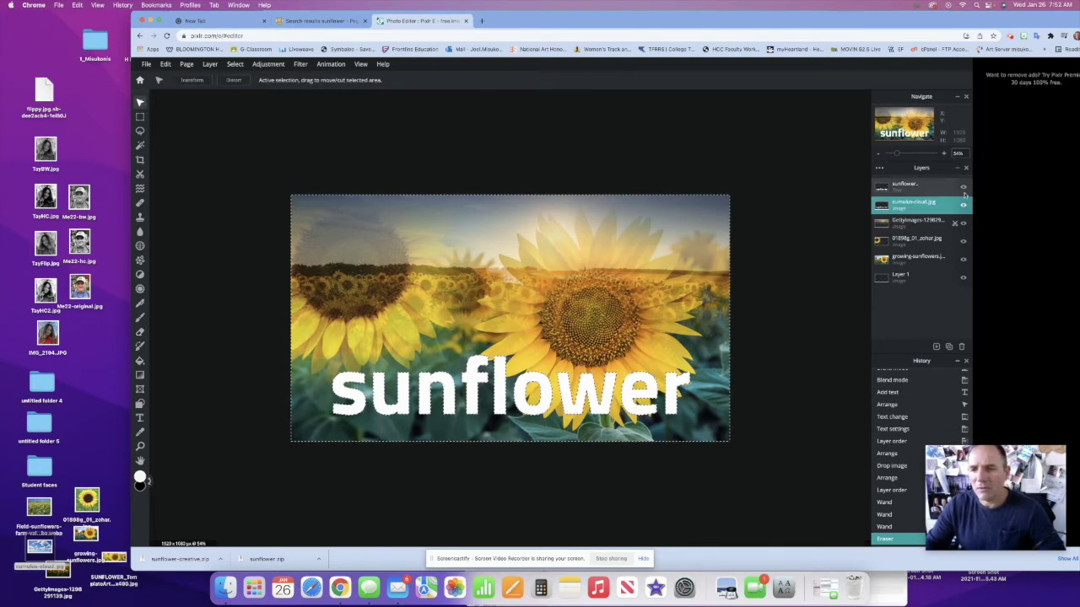
left_click(963, 188)
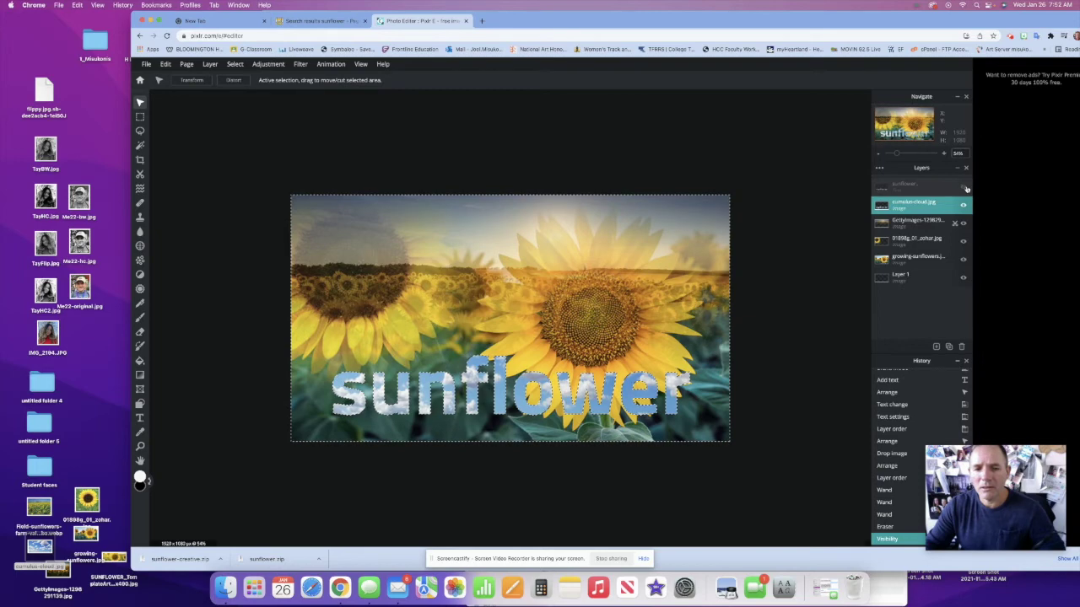
key("super+d")
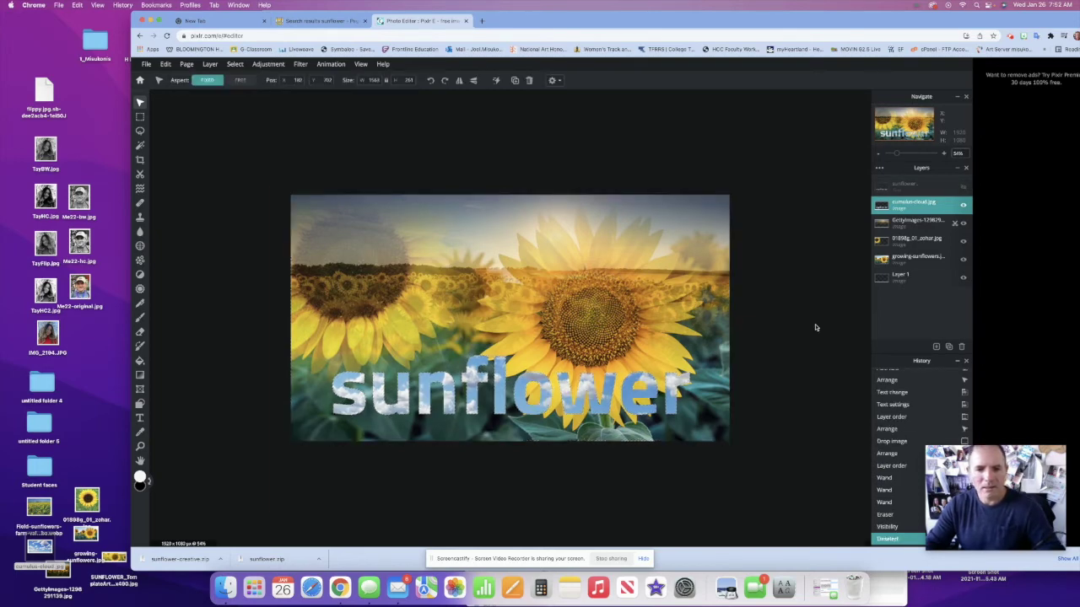
mouse_move(598, 393)
left_mouse_down()
mouse_move(598, 251)
mouse_move(596, 405)
left_mouse_up()
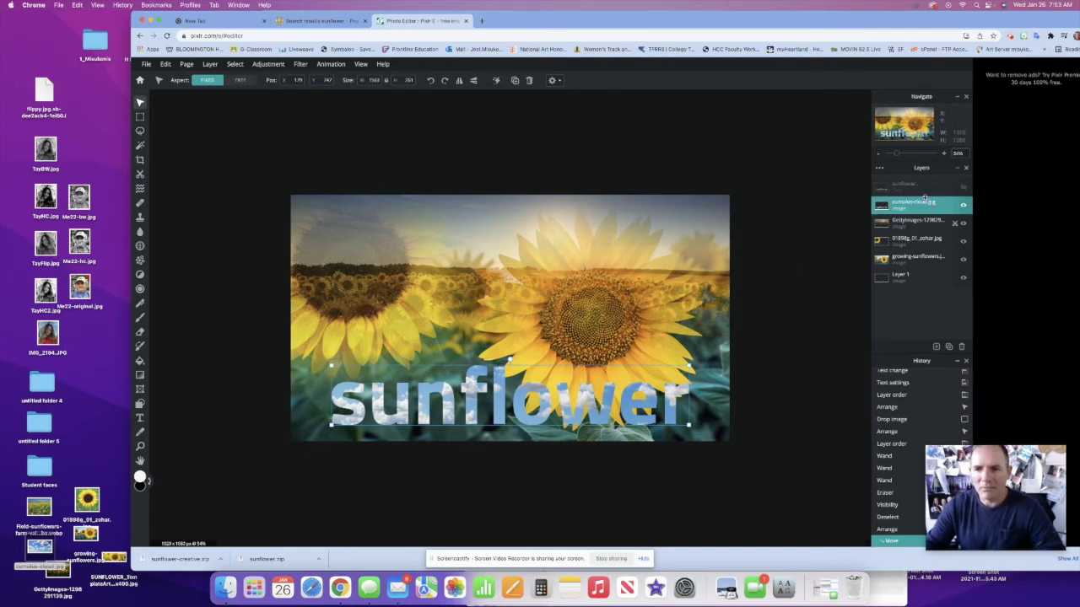
Try several blend modes on the cumulus-cloud.jpg layer, including Multiply, Overlay, Lighten, Color-dodge and Color-burn
left_click(879, 169)
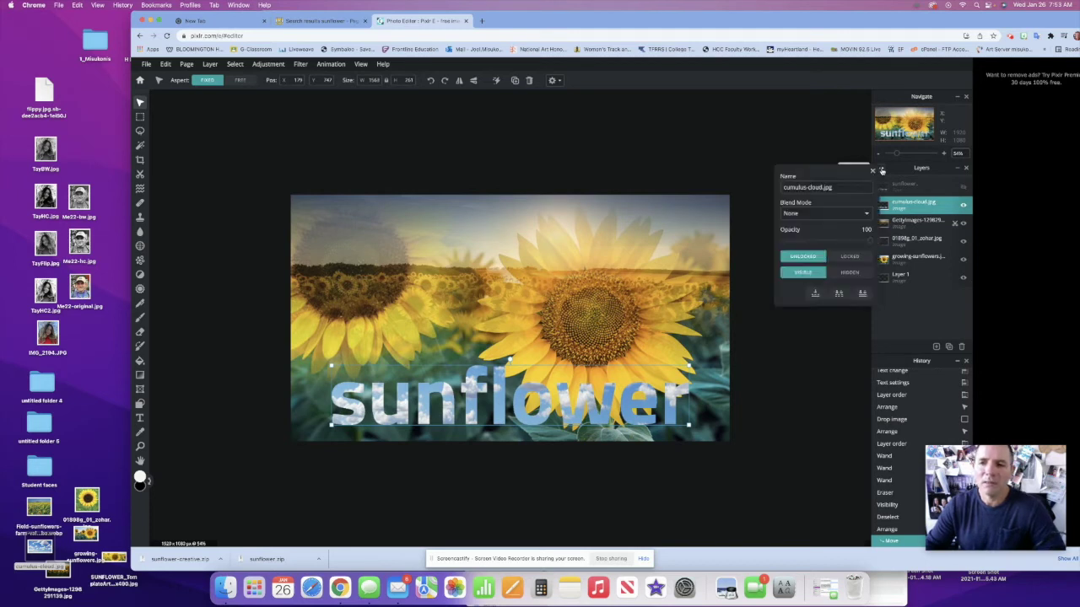
left_click(861, 216)
left_click(857, 223)
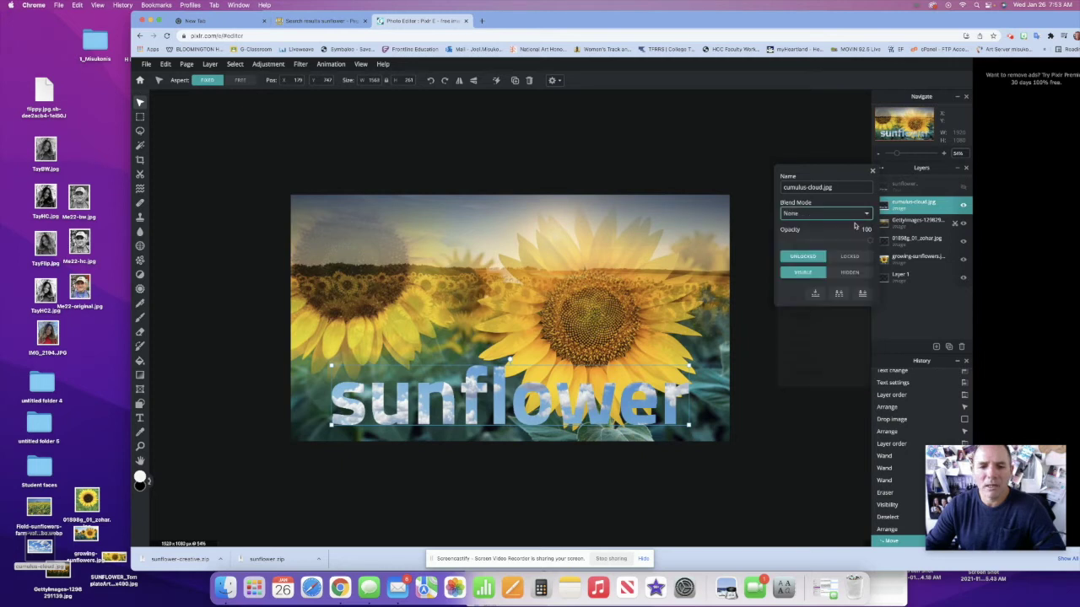
left_click(853, 213)
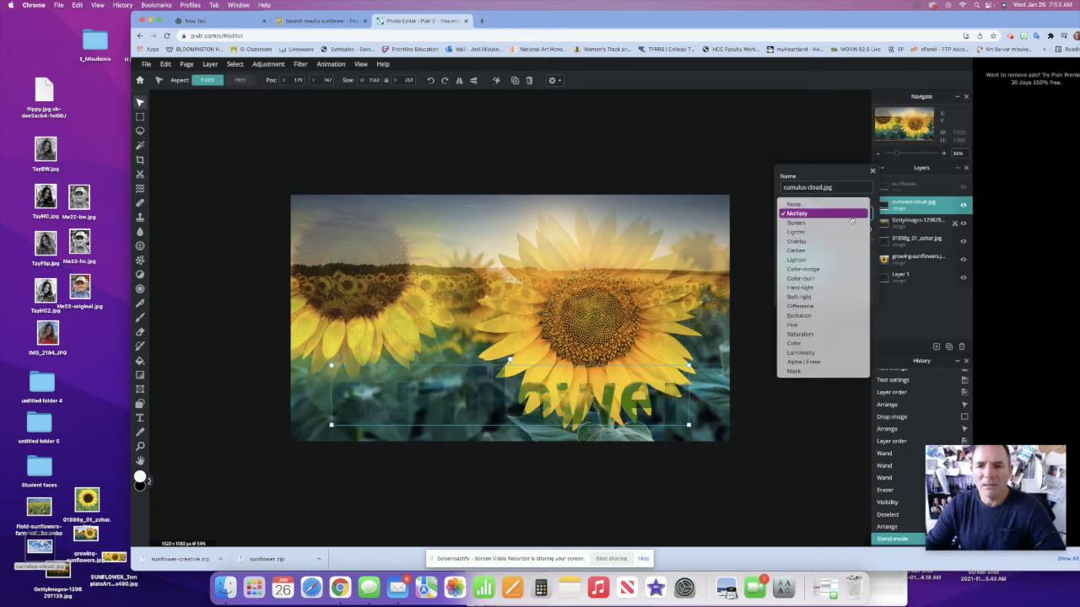
left_click(850, 232)
left_click(851, 215)
left_click(850, 223)
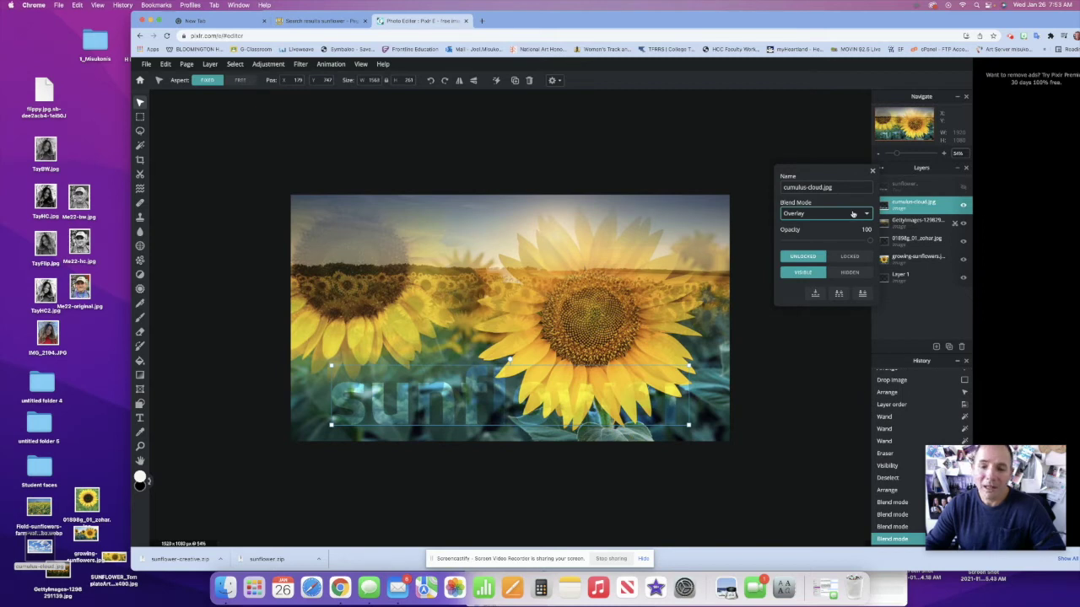
left_click(853, 213)
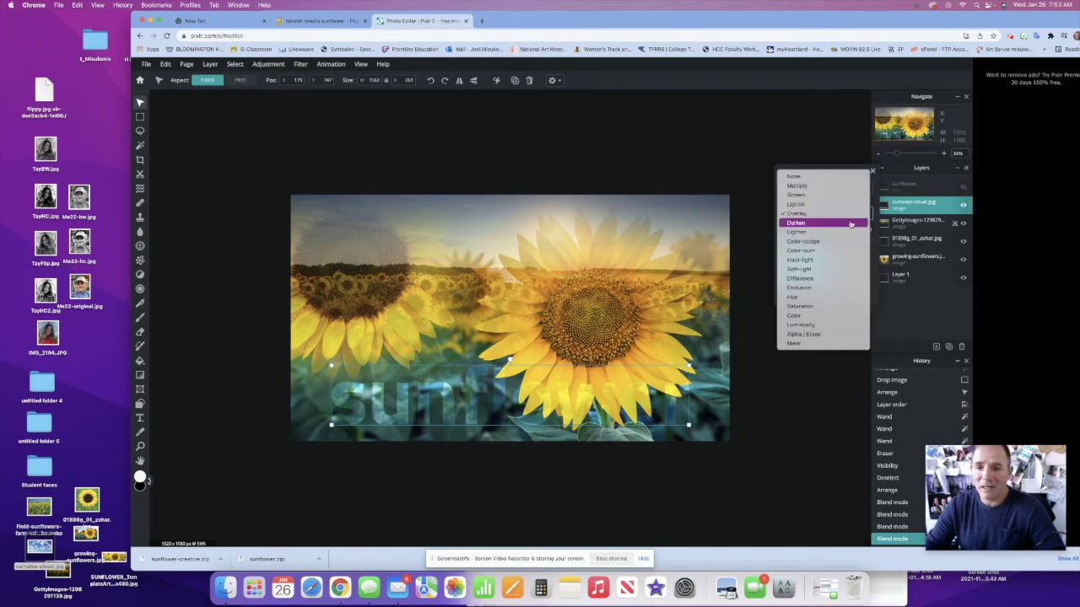
left_click(851, 224)
left_click(851, 214)
left_click(847, 231)
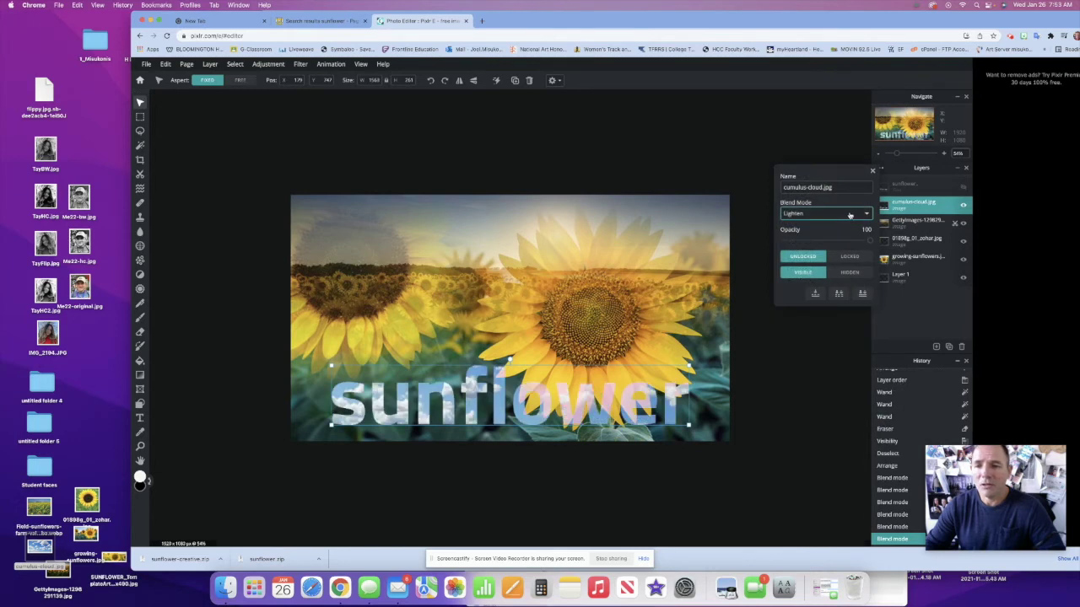
left_click(850, 214)
left_click(848, 223)
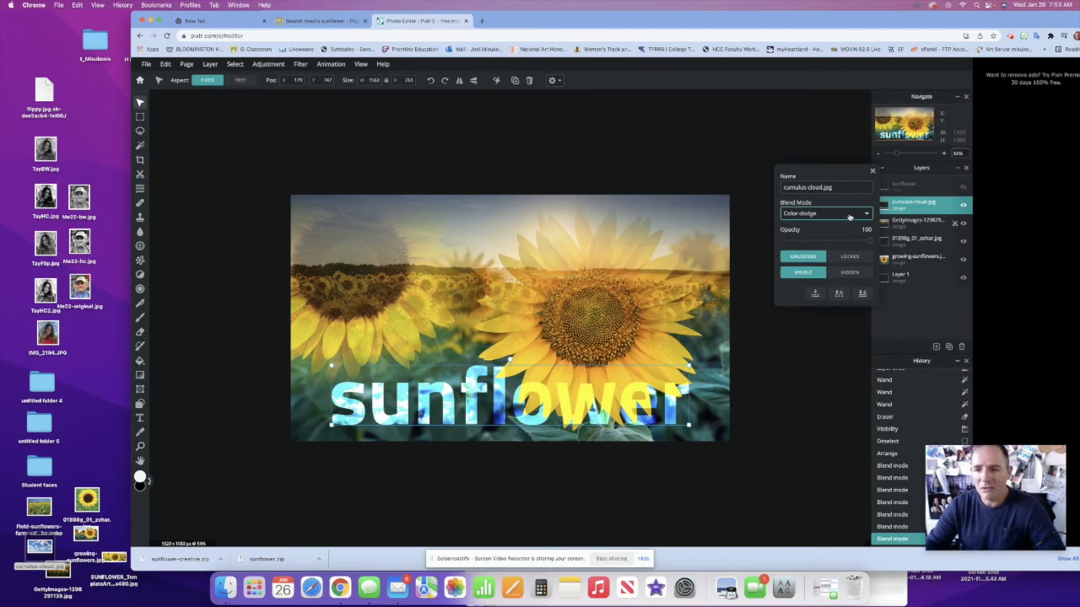
left_click(849, 217)
left_click(848, 222)
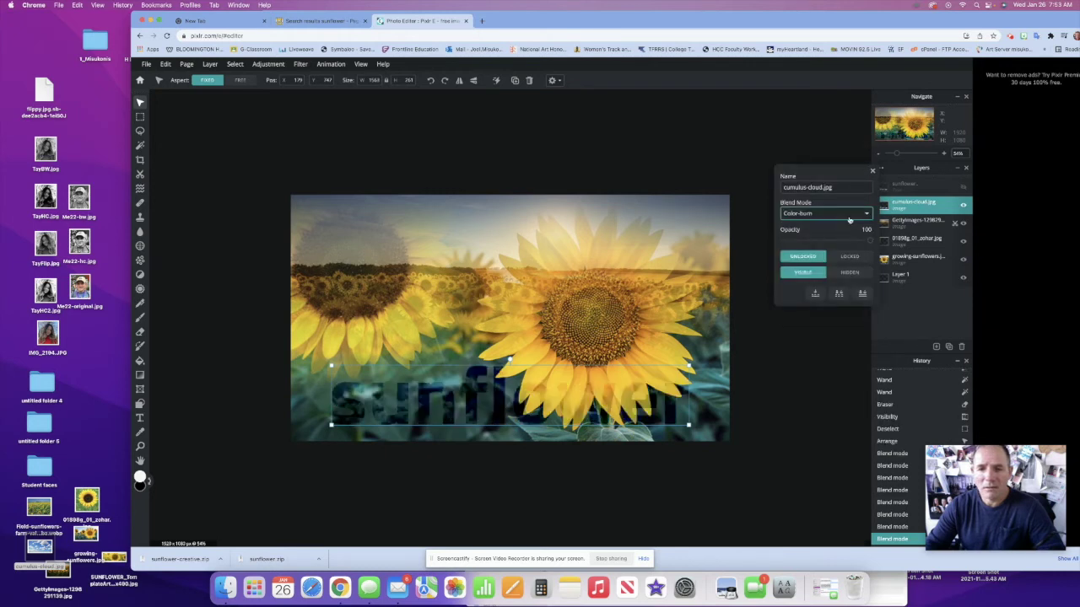
Set the cumulus-cloud.jpg layer's blend mode to Hard-light and nudge the lettering slightly up
left_click(849, 217)
left_click(848, 224)
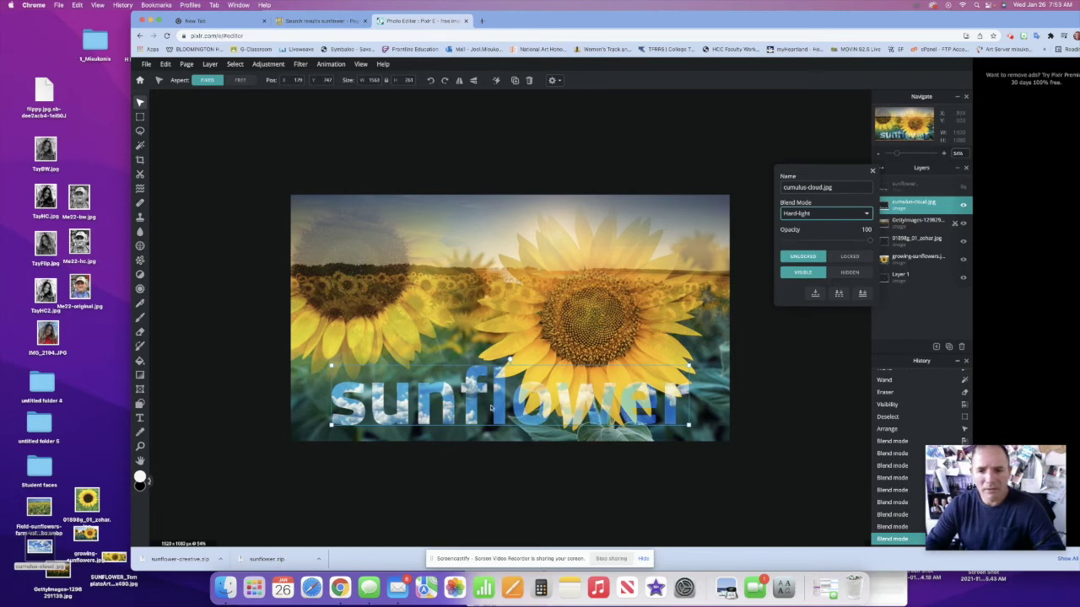
left_click(872, 172)
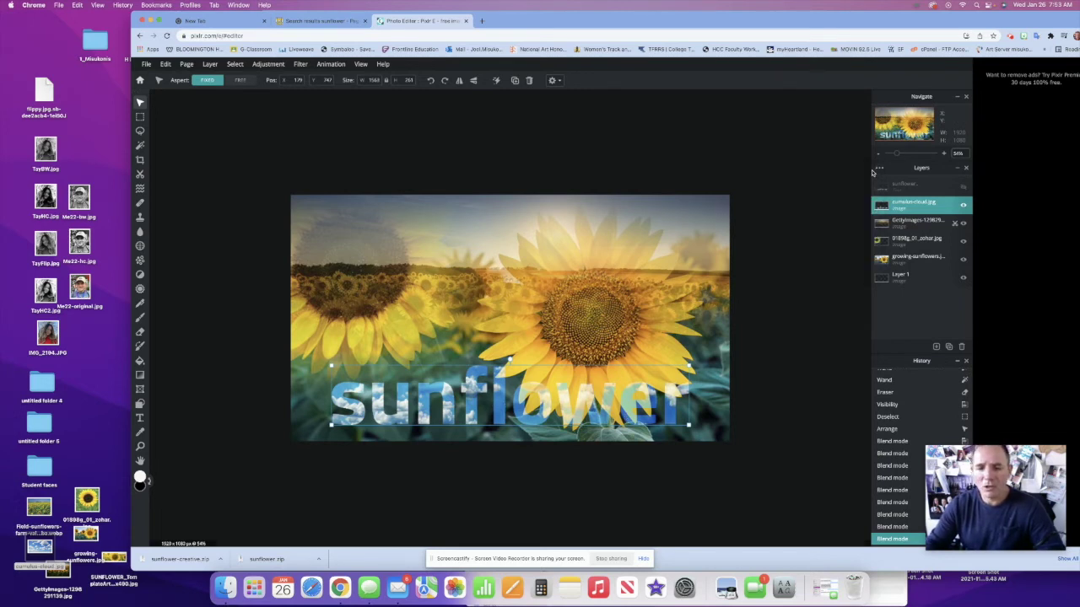
left_click_drag(490, 408, 493, 405)
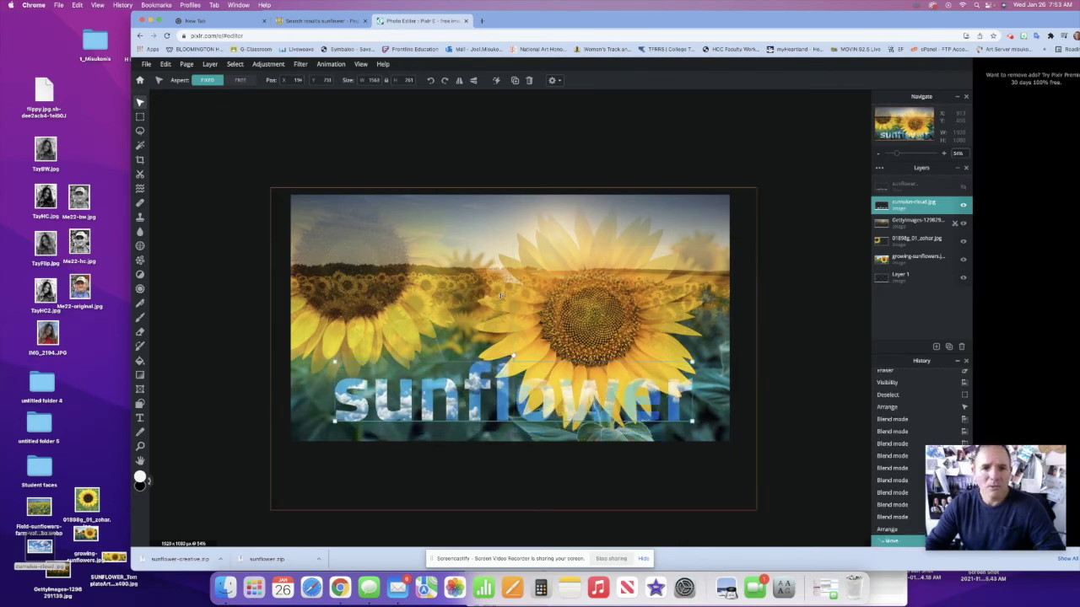
Apply a black drop shadow to the cloud lettering with 49% opacity, 12 px blur, 9 px x-offset and 4 px y-offset
left_click(301, 66)
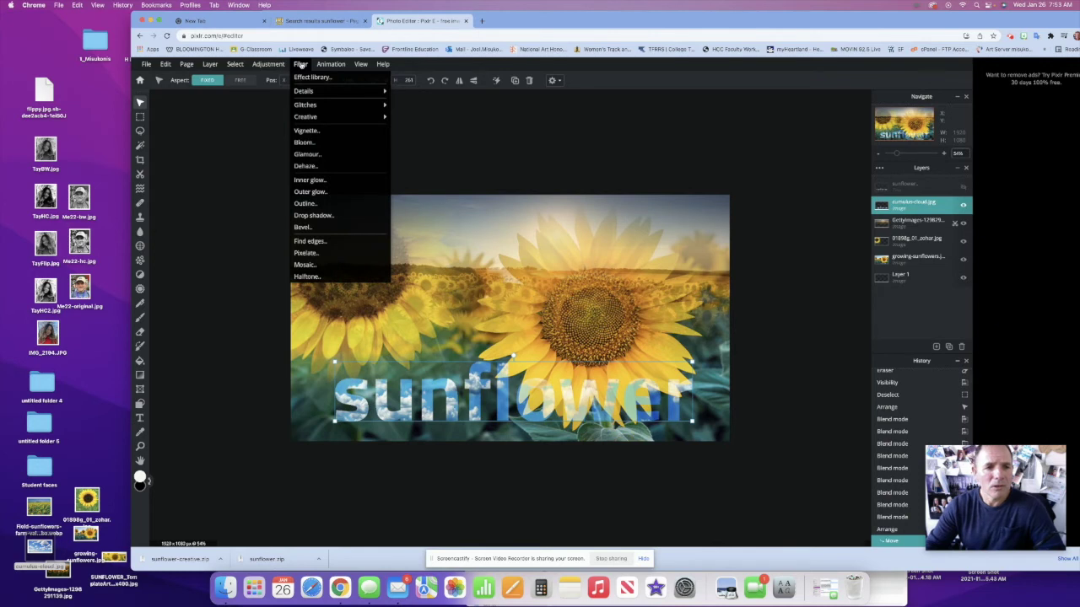
left_click(327, 213)
left_click_drag(576, 220, 714, 208)
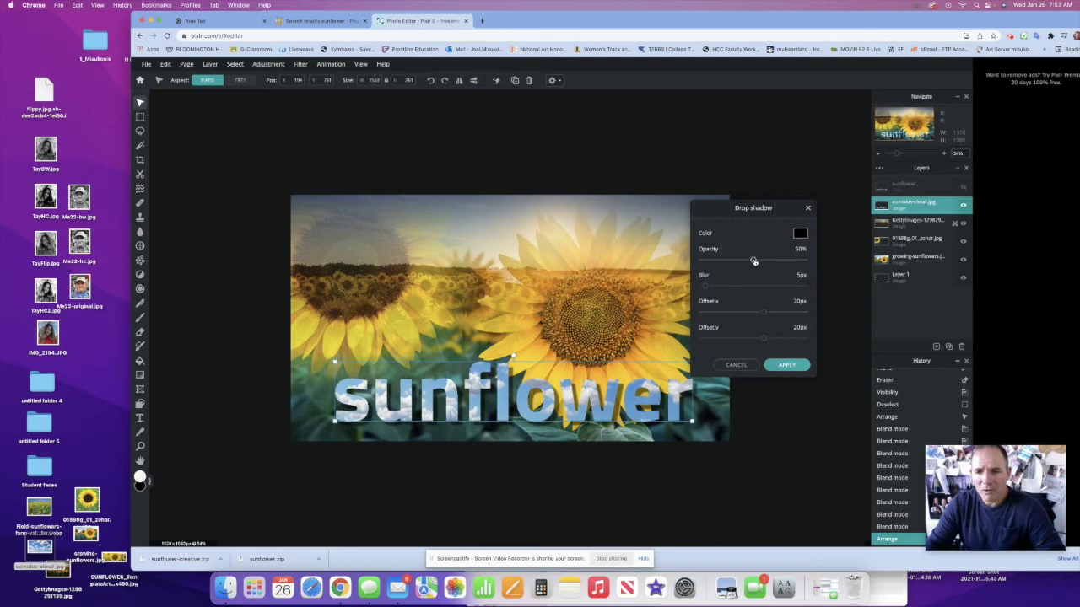
left_click_drag(753, 261, 710, 289)
left_click_drag(764, 314, 752, 342)
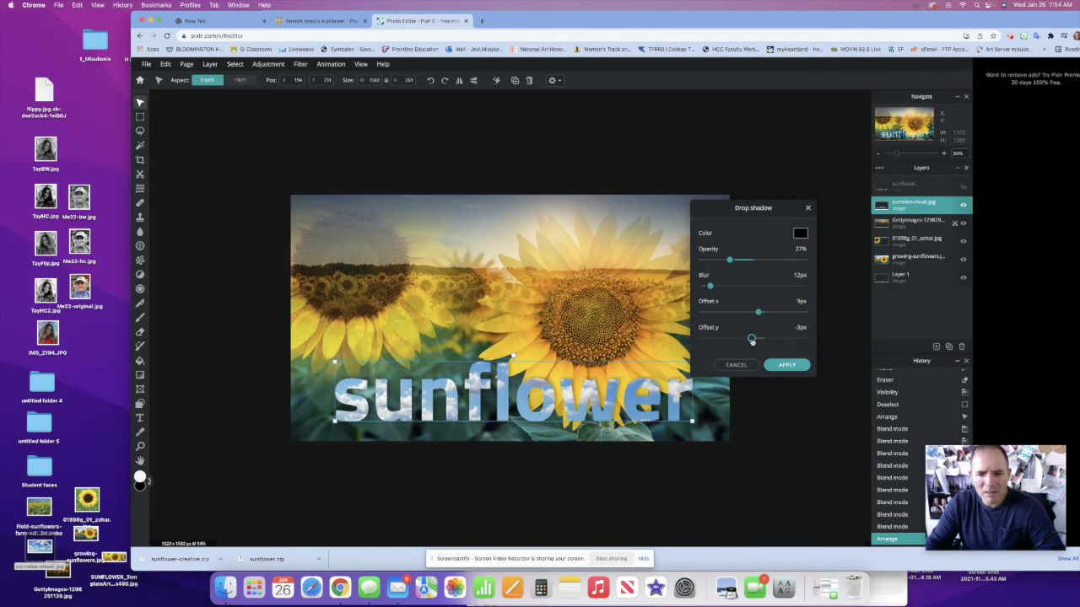
left_click_drag(749, 341, 755, 340)
left_click_drag(729, 260, 753, 260)
right_click(733, 261)
left_click(733, 260)
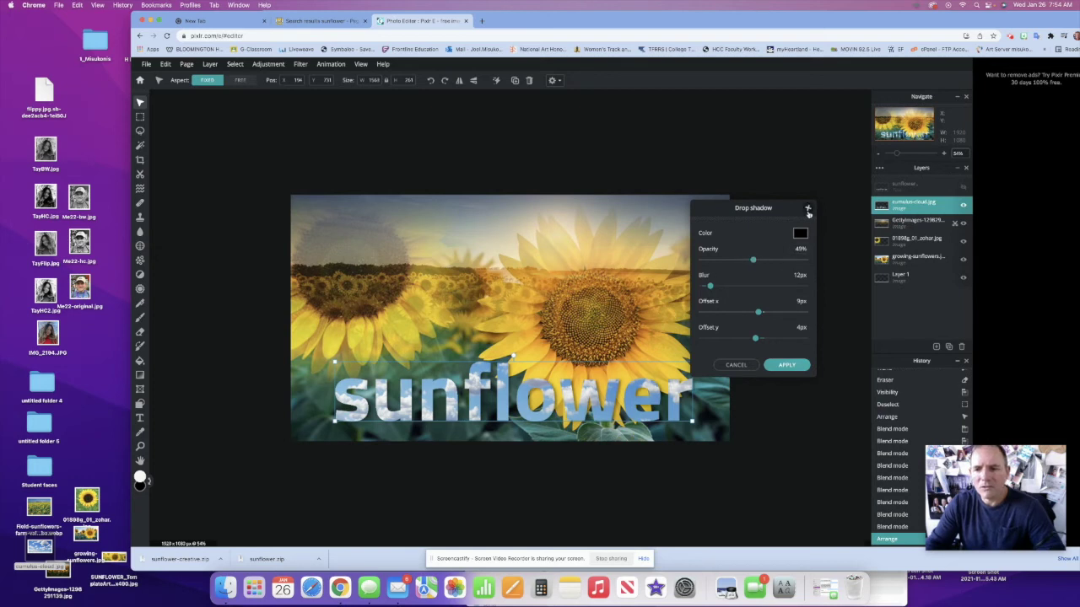
left_click(786, 370)
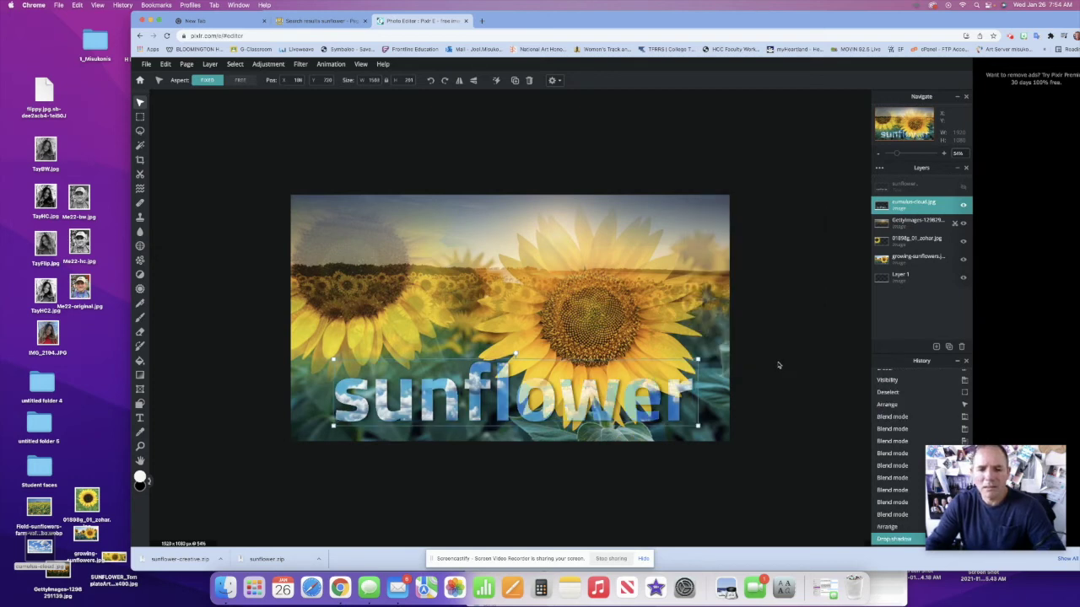
Move the shadowed lettering slightly lower, and revert both the moves and the drop shadow
mouse_move(535, 400)
left_mouse_down()
mouse_move(543, 245)
mouse_move(526, 410)
left_mouse_up()
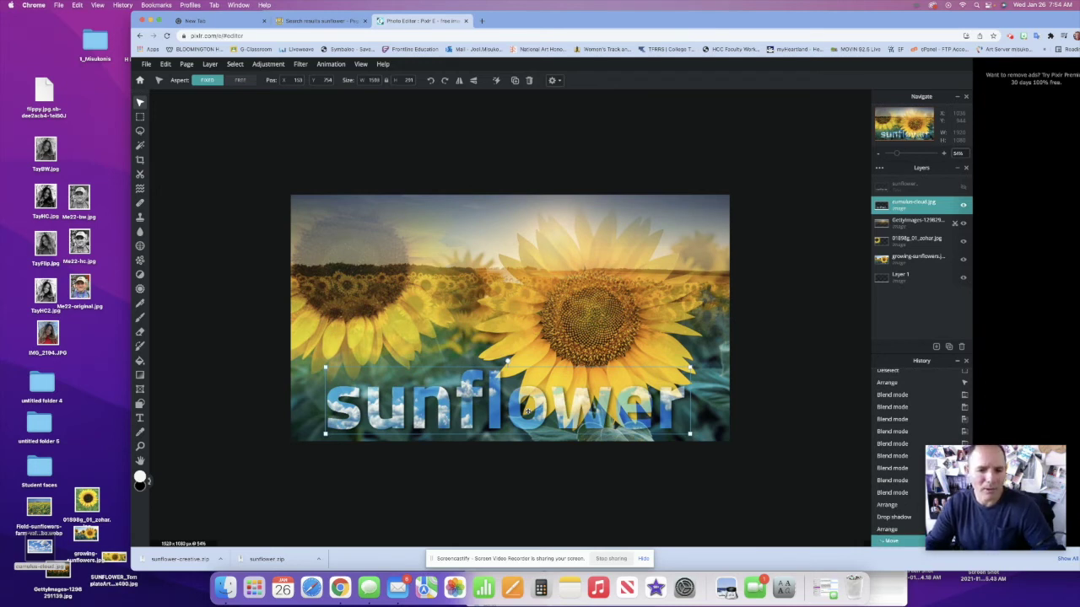
left_click_drag(527, 410, 532, 409)
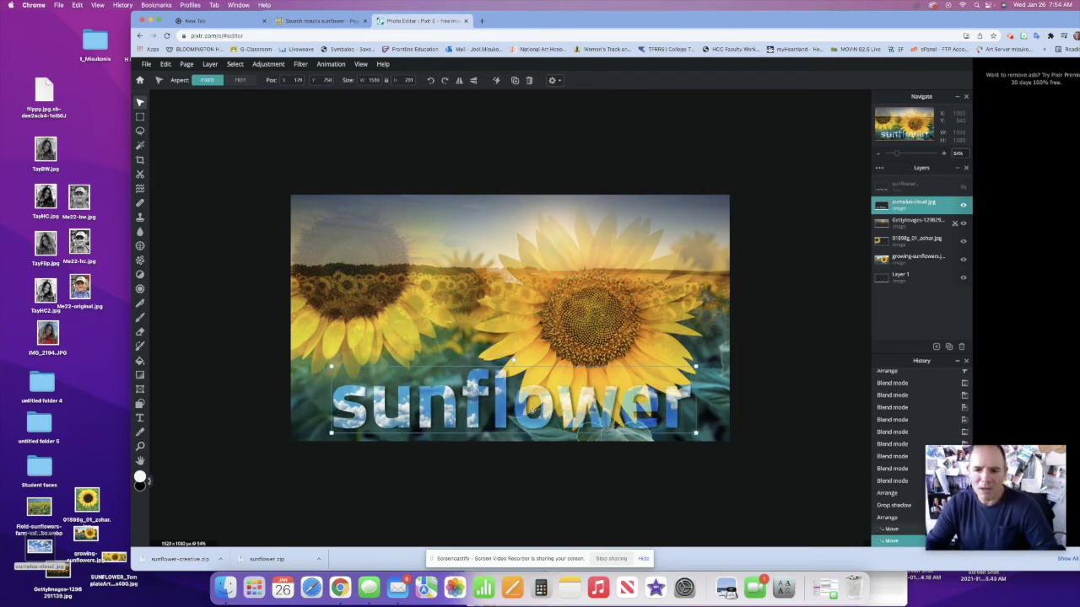
left_click(897, 517)
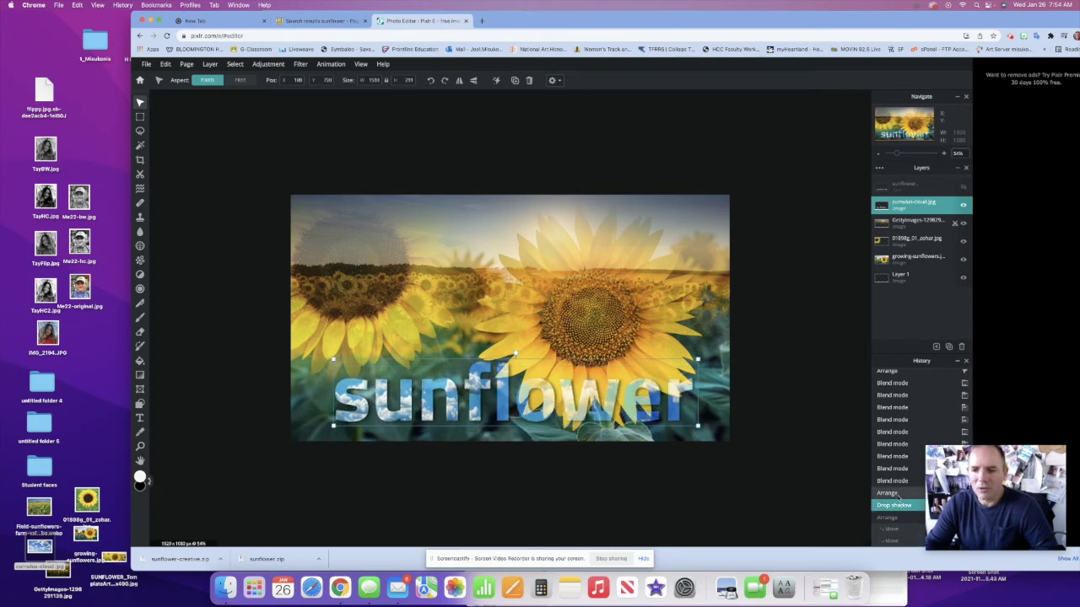
left_click(898, 496)
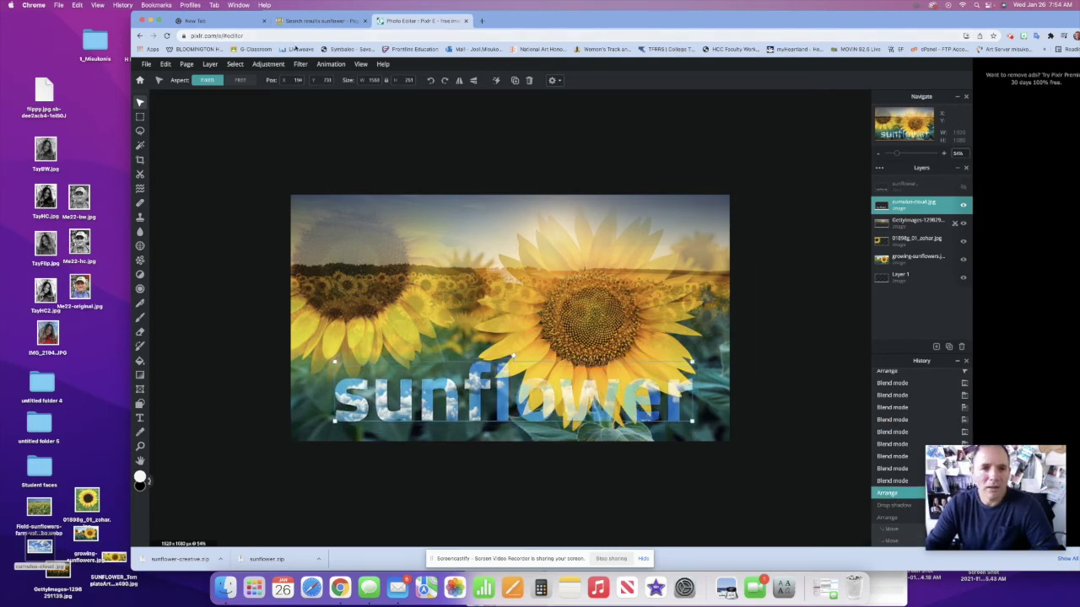
Add a white outline of size 4 at 100% opacity around the cloud lettering
left_click(300, 64)
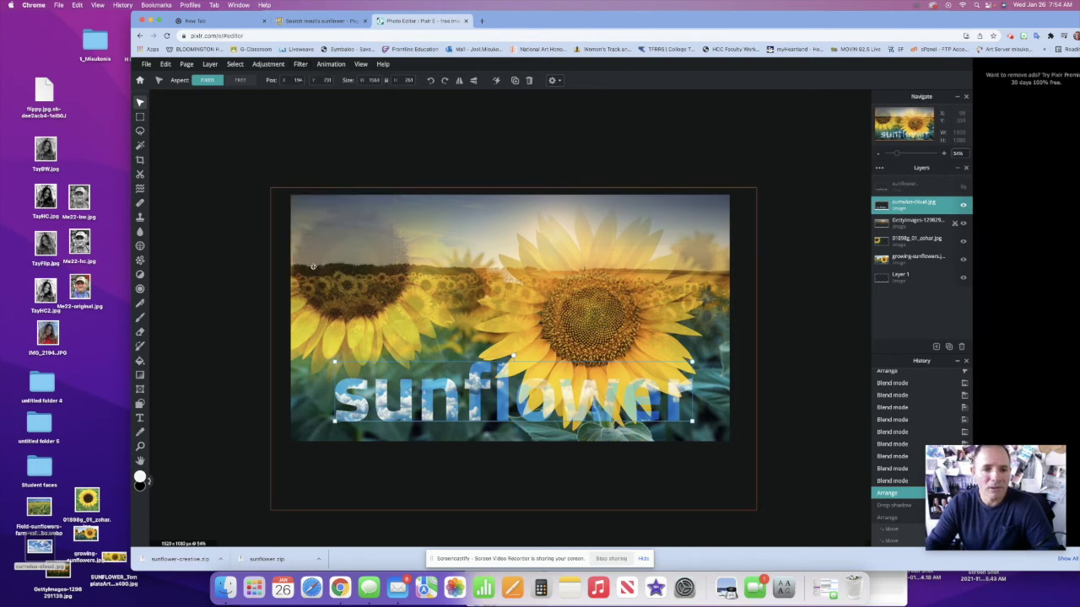
left_click(302, 66)
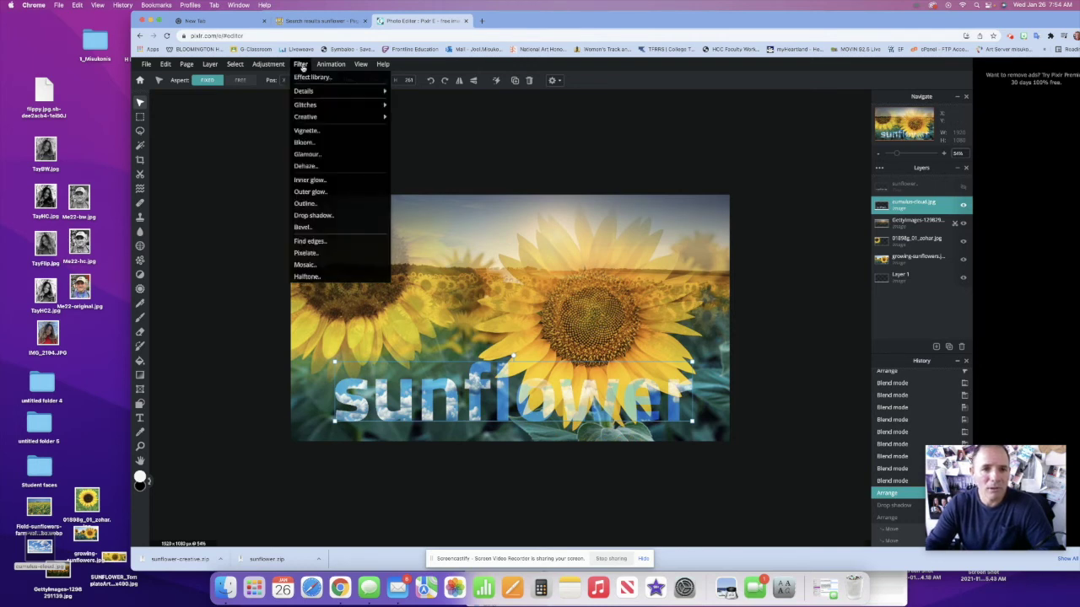
left_click(315, 204)
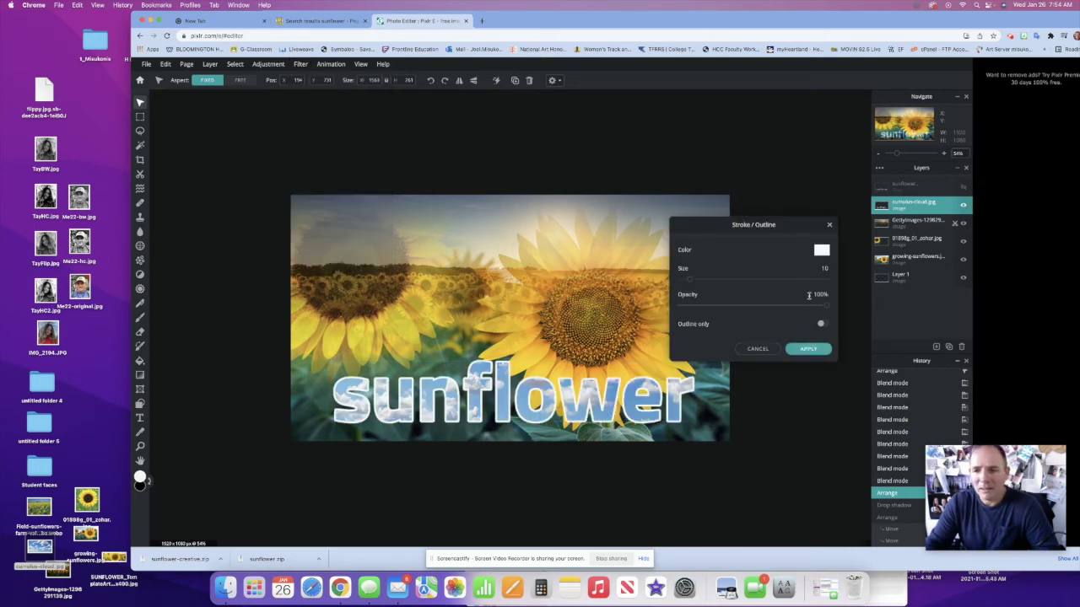
left_click_drag(690, 281, 684, 283)
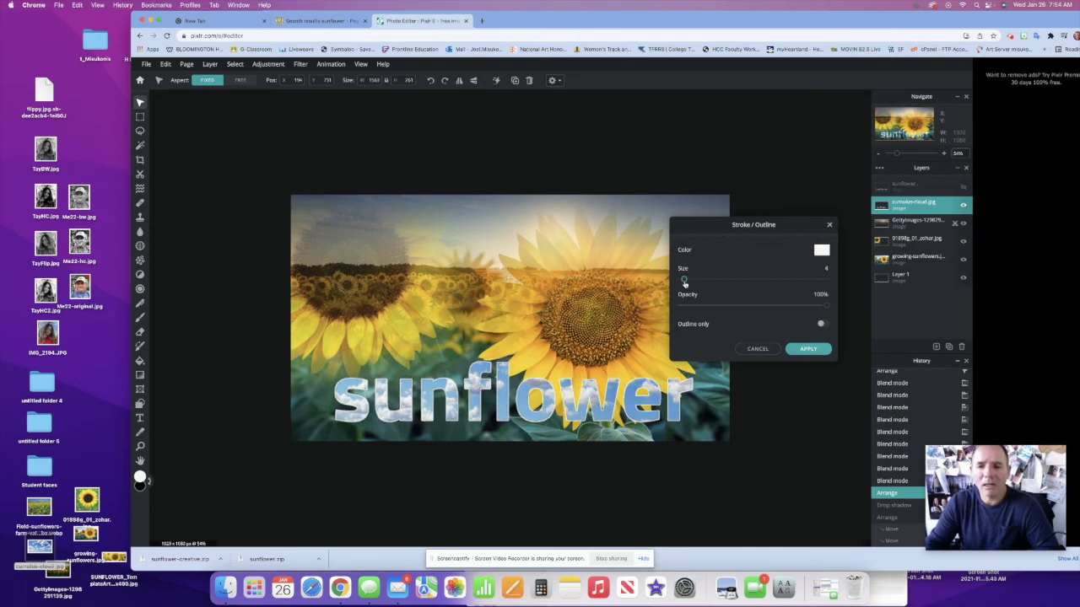
left_click(809, 348)
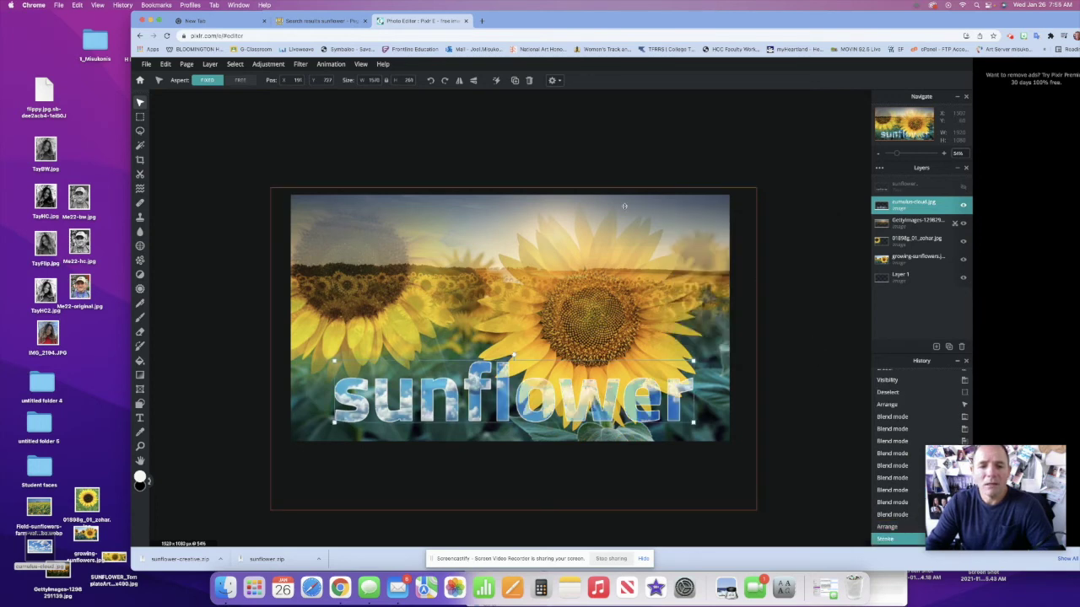
Apply a black drop shadow to the cloud lettering with 50% opacity, 5 px blur, 16 px x-offset and 9 px y-offset
left_click(301, 64)
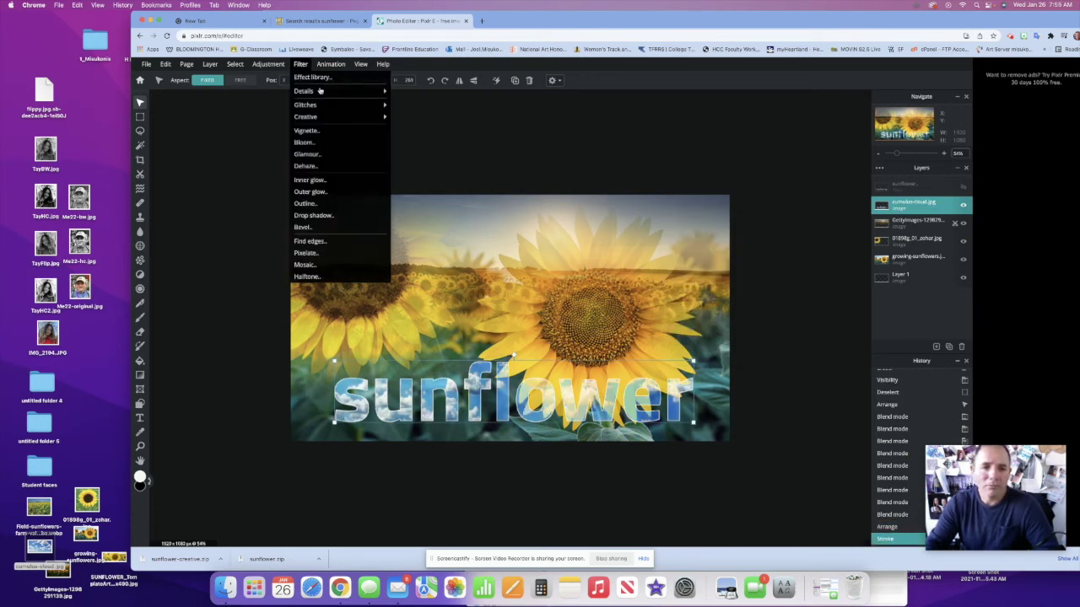
left_click(313, 216)
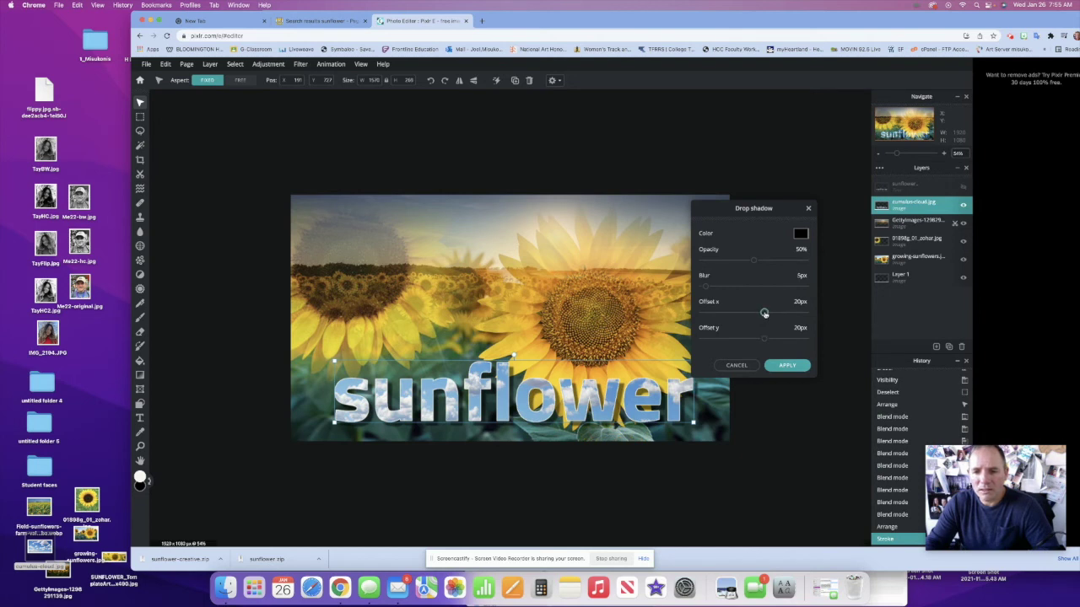
left_click_drag(764, 313, 759, 340)
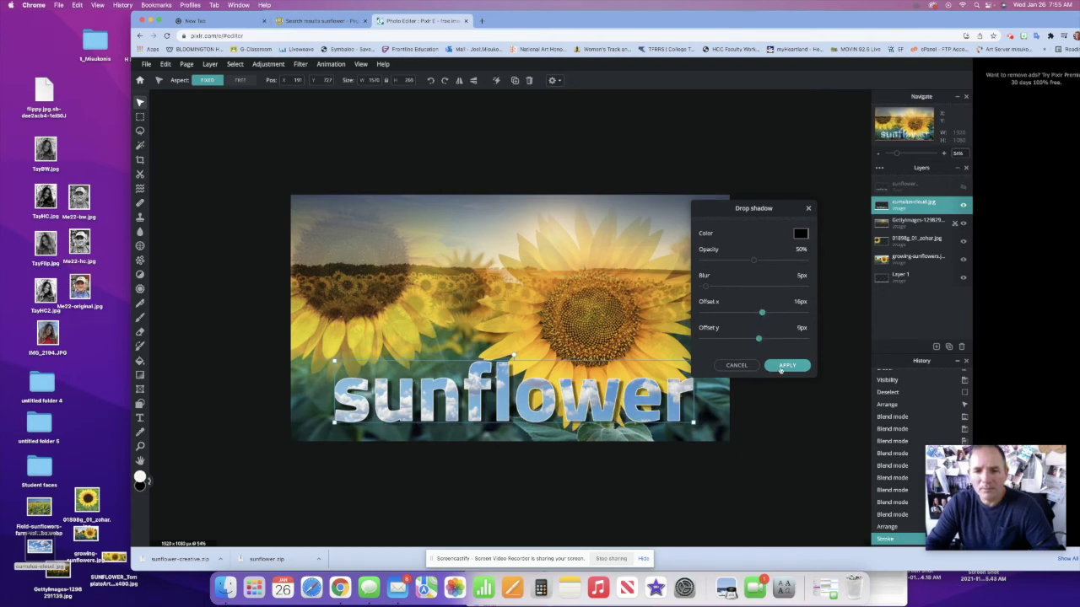
left_click(787, 366)
Move the shadowed cloud lettering slightly lower on the image
left_click(782, 394)
left_click_drag(593, 408, 567, 413)
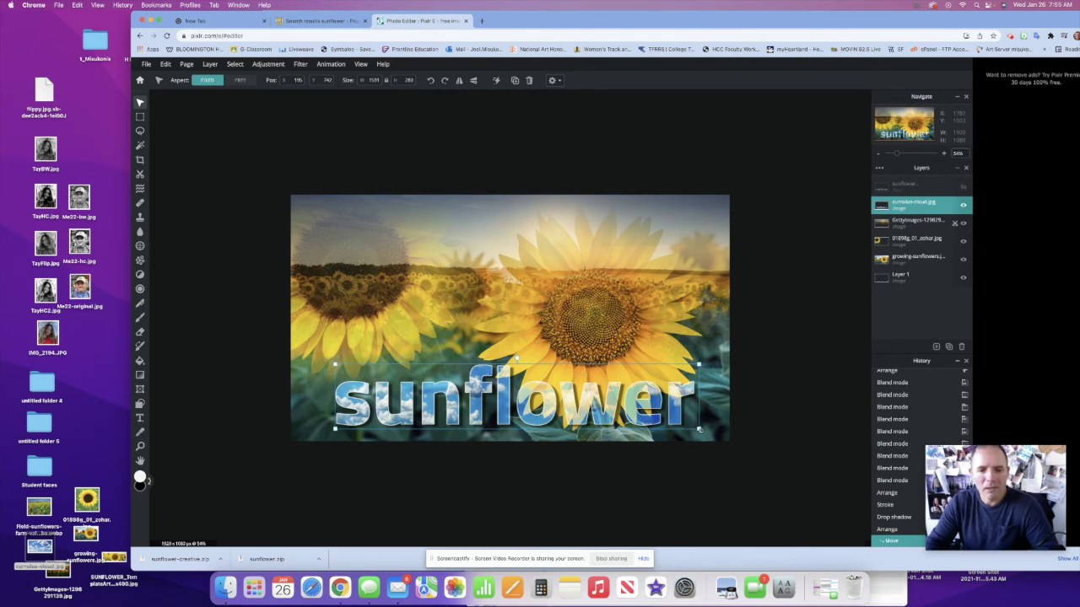
left_click_drag(612, 409, 614, 415)
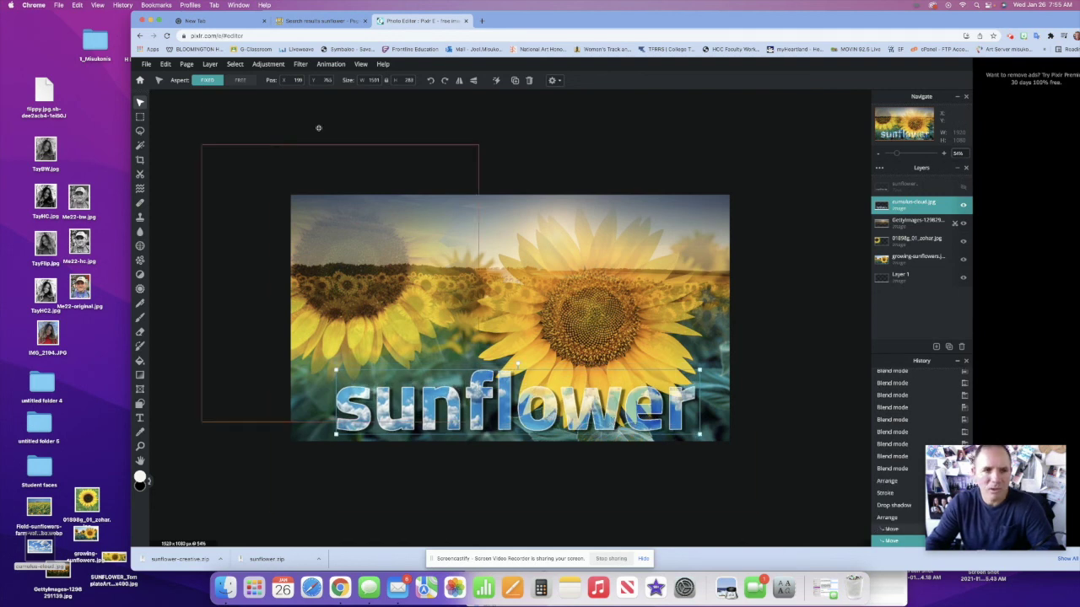
Start a free distort on the cloud lettering, and undo back to the applied drop shadow
left_click(164, 65)
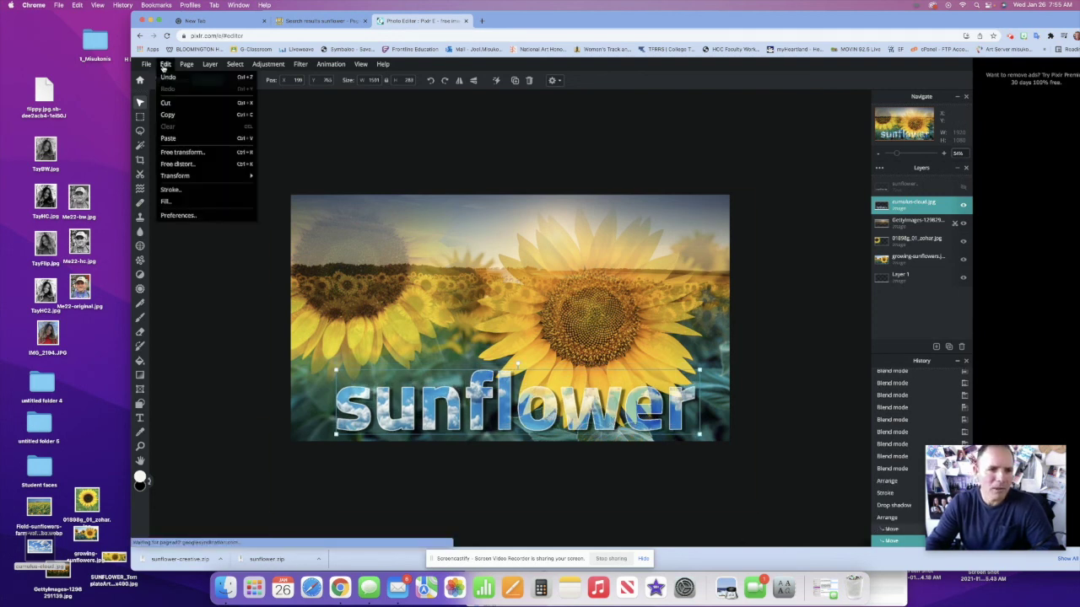
left_click(186, 167)
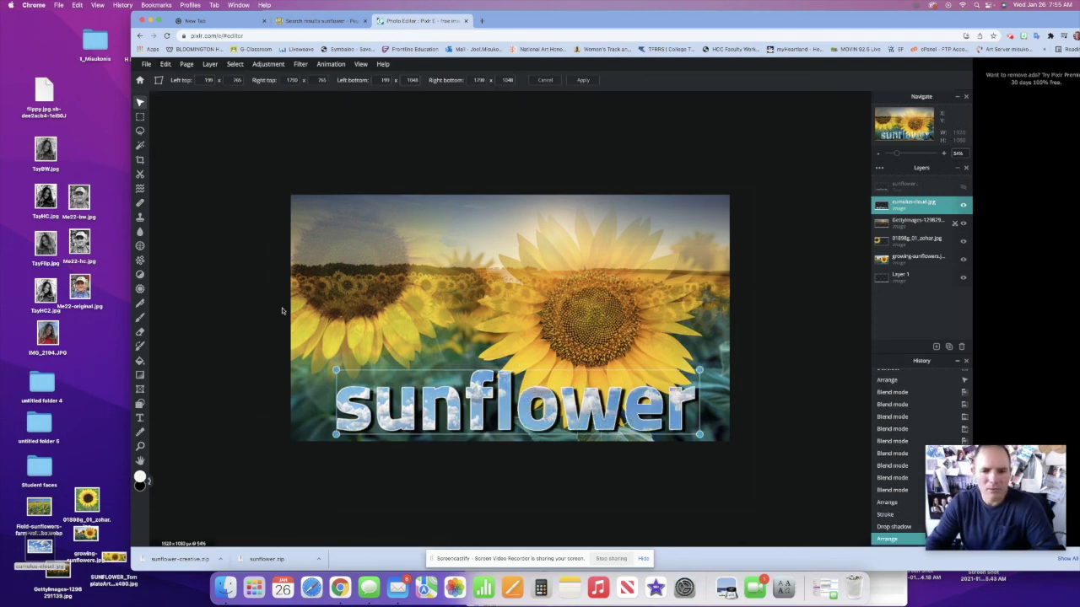
key("ctrl+z")
key("ctrl+z")
key("ctrl+z")
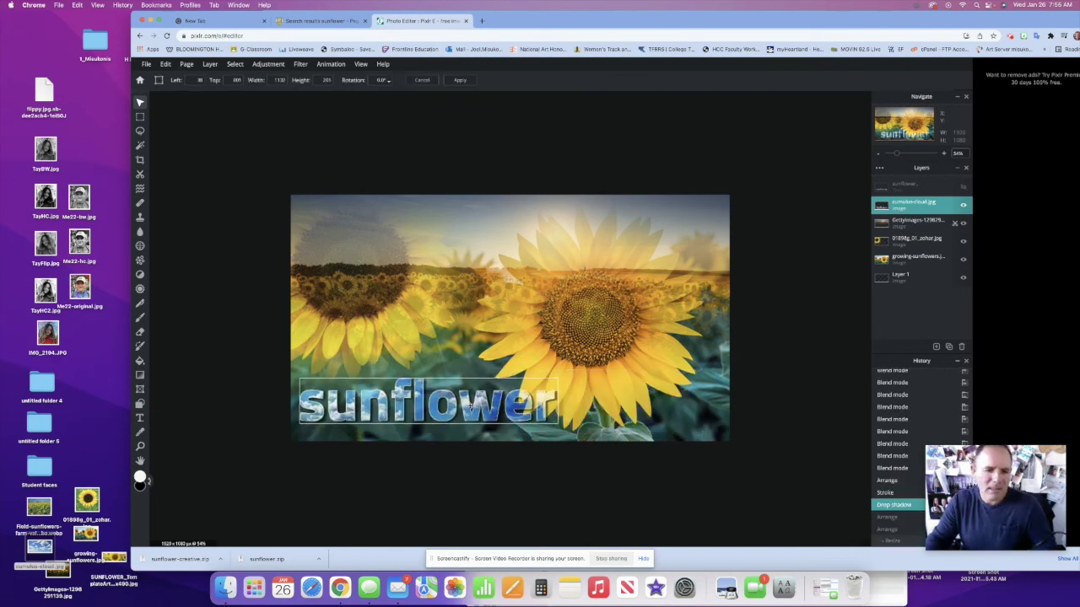
Scale the cloud lettering down to about 1132 px wide, place it in the image's lower-left corner, and apply the transform
left_click_drag(491, 412, 581, 306)
left_click_drag(490, 399, 490, 420)
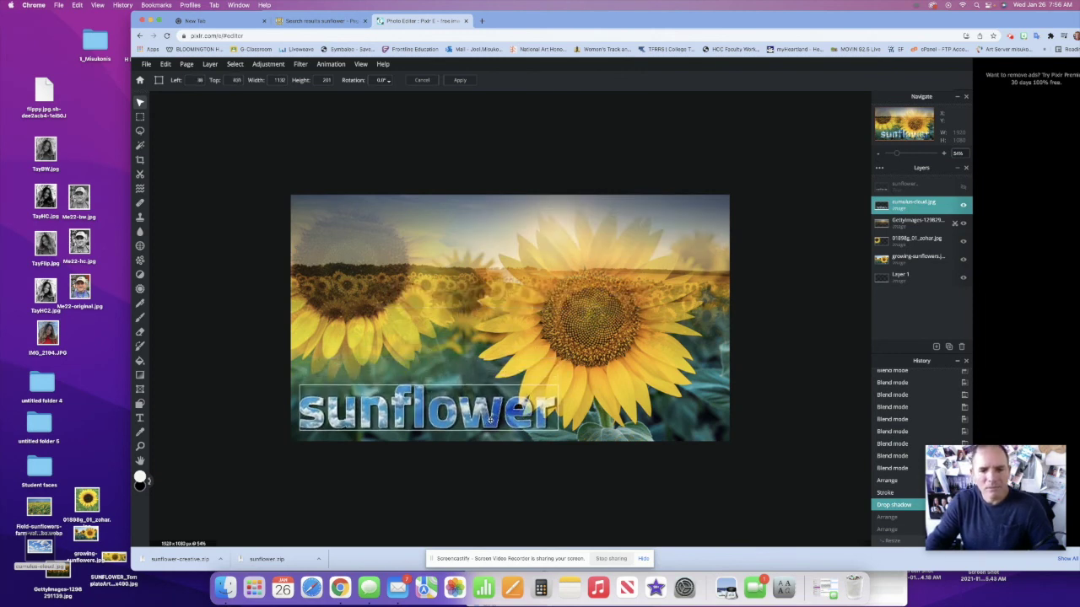
left_click(629, 452)
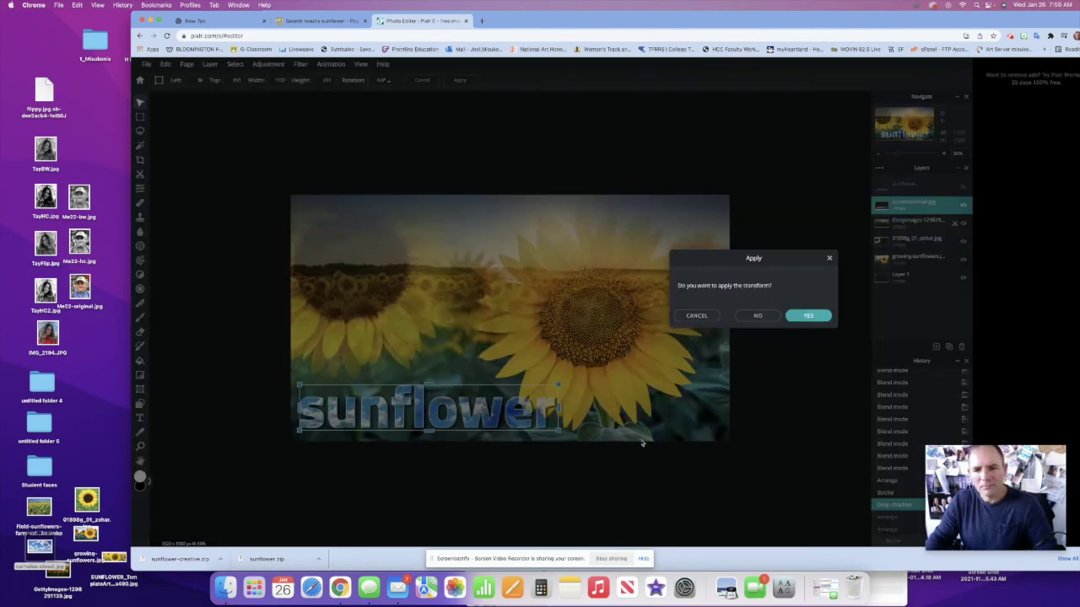
left_click(801, 317)
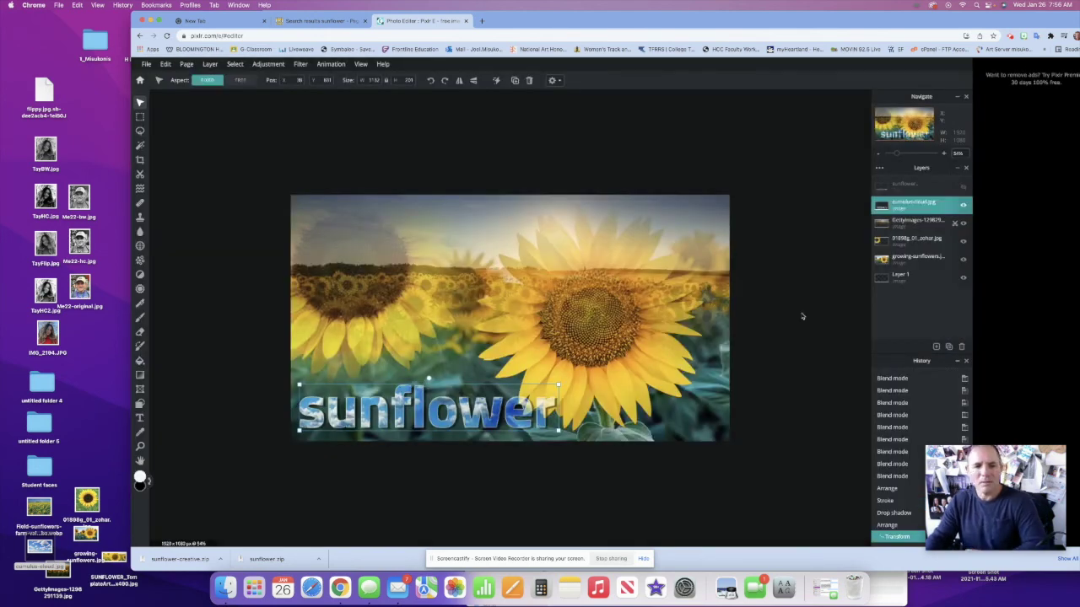
left_click(790, 358)
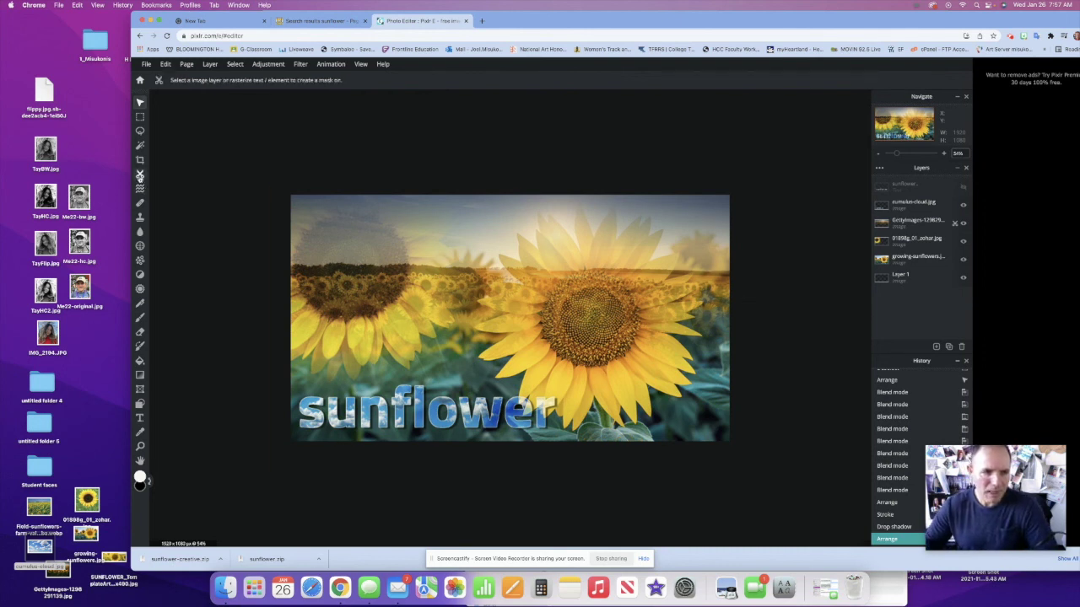
Switch to the Cutout tool for masking an image layer
left_click(140, 175)
left_click(644, 227)
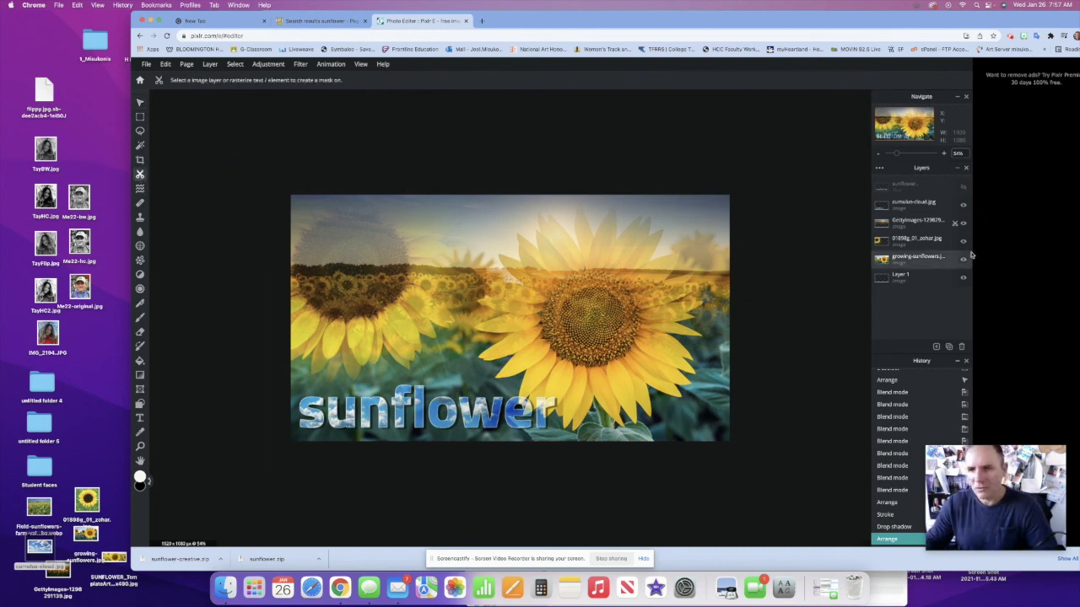